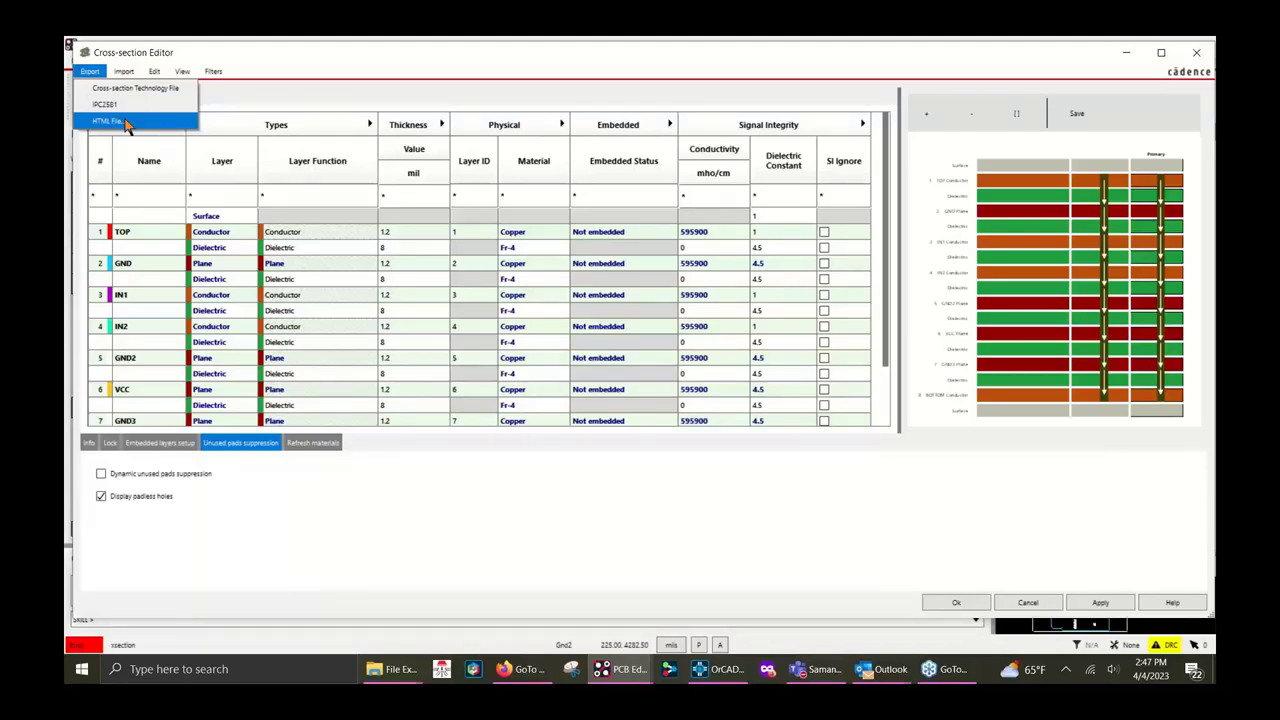
Step: Close the Cross-section Editor without applying changes and open the Constraint Manager
mouse_move(125, 75)
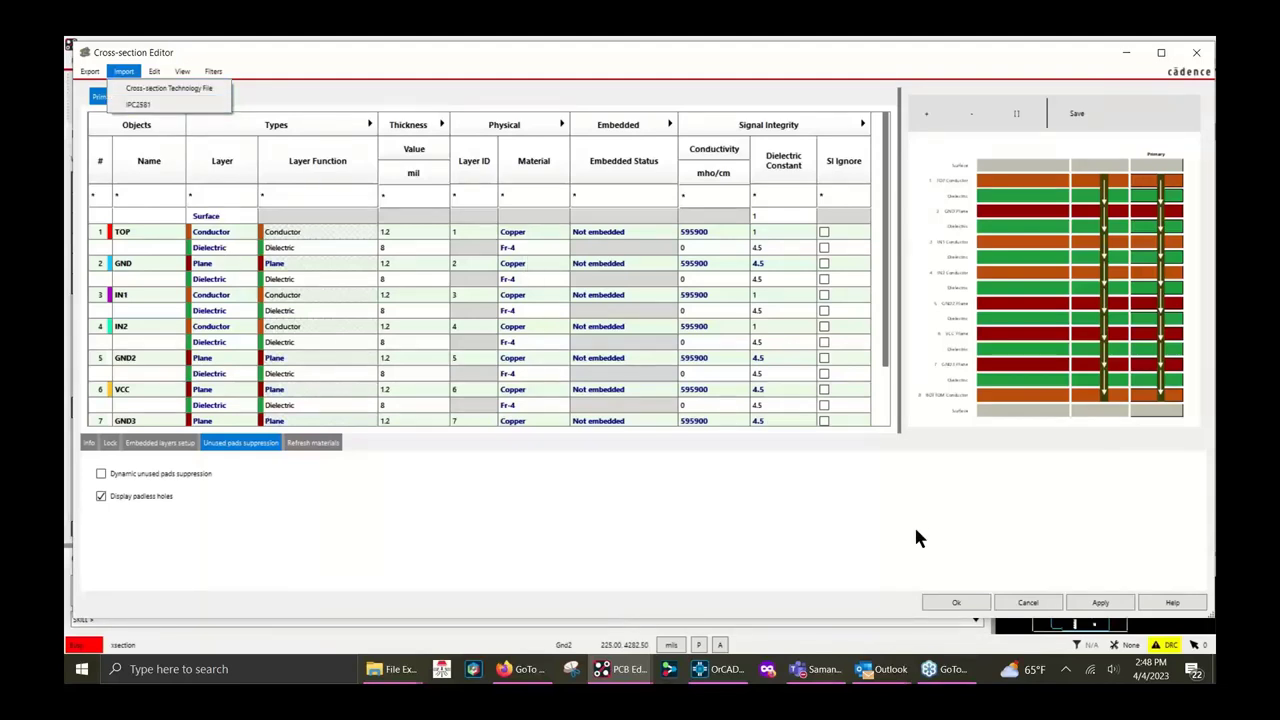
click(1030, 601)
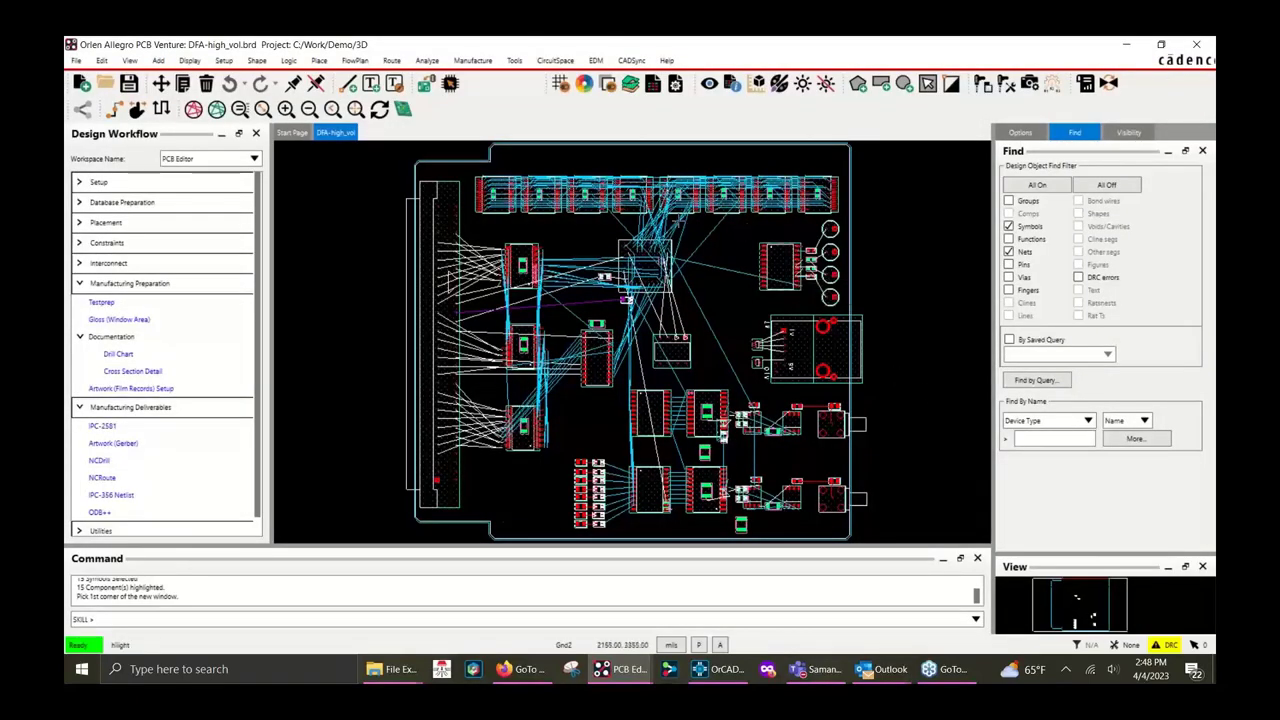
click(652, 84)
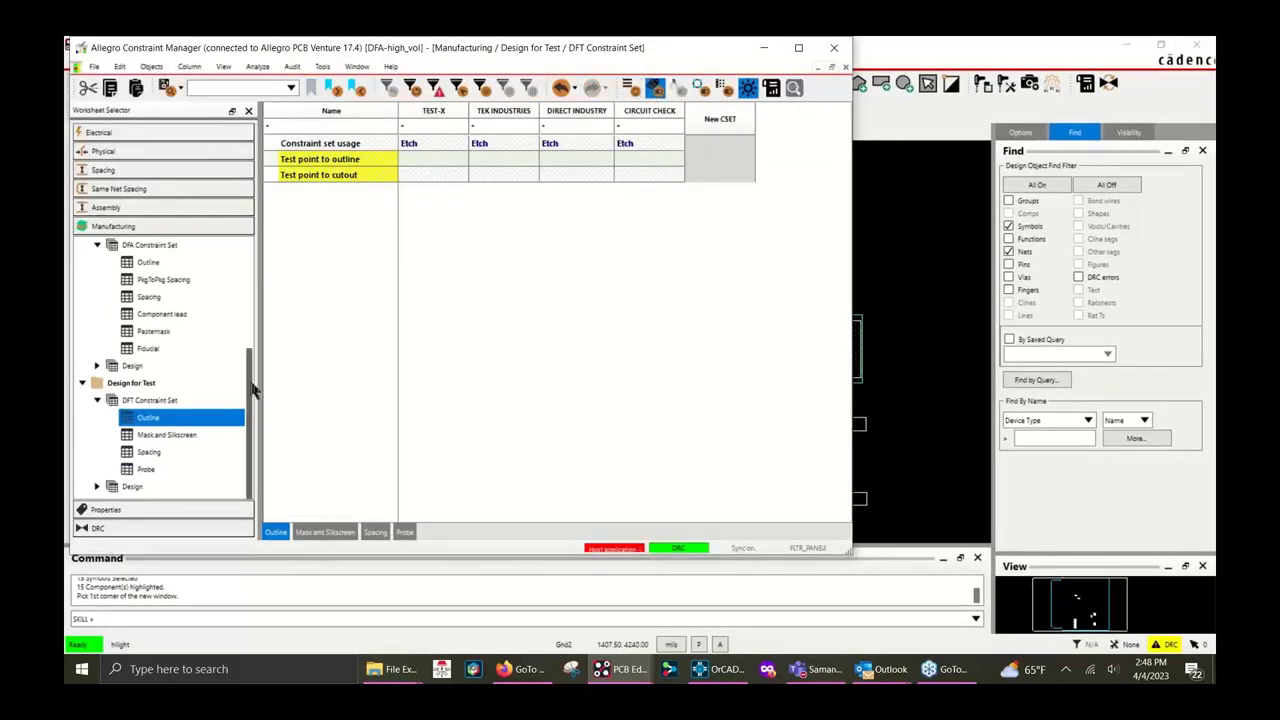
Step: View the electrical net timing worksheet and the list of net routing constraint worksheets
click(195, 136)
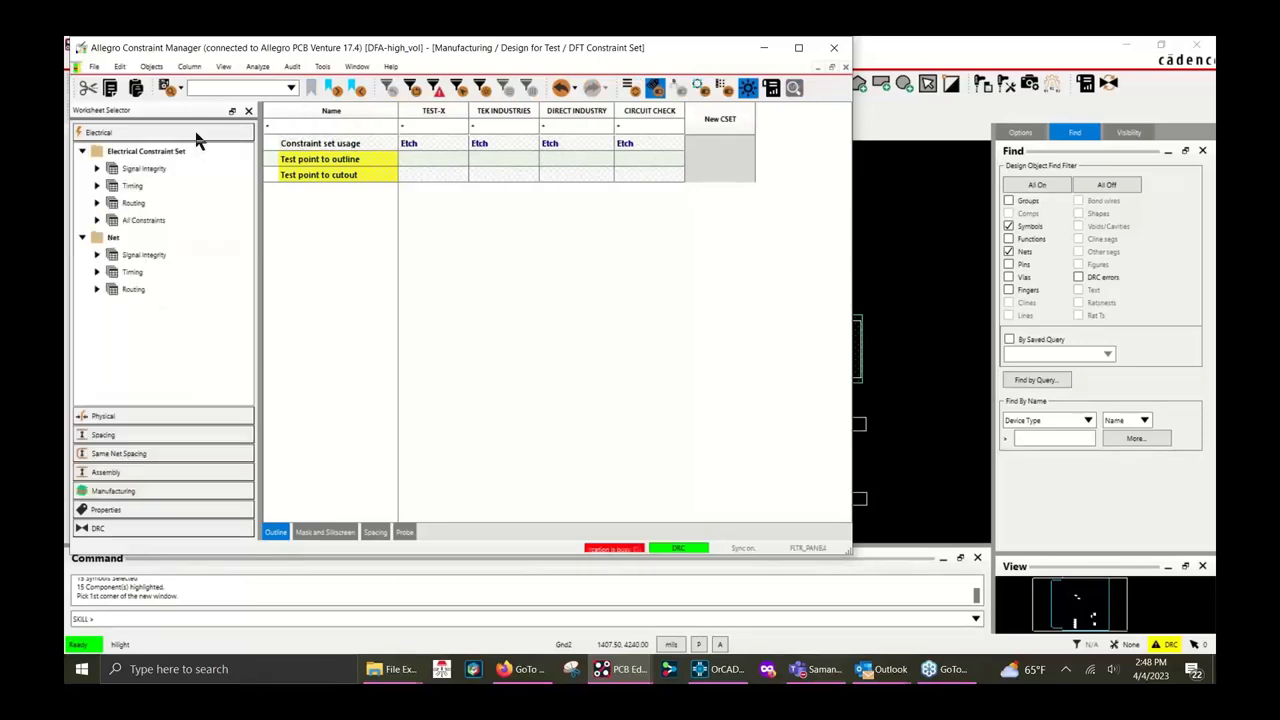
click(154, 268)
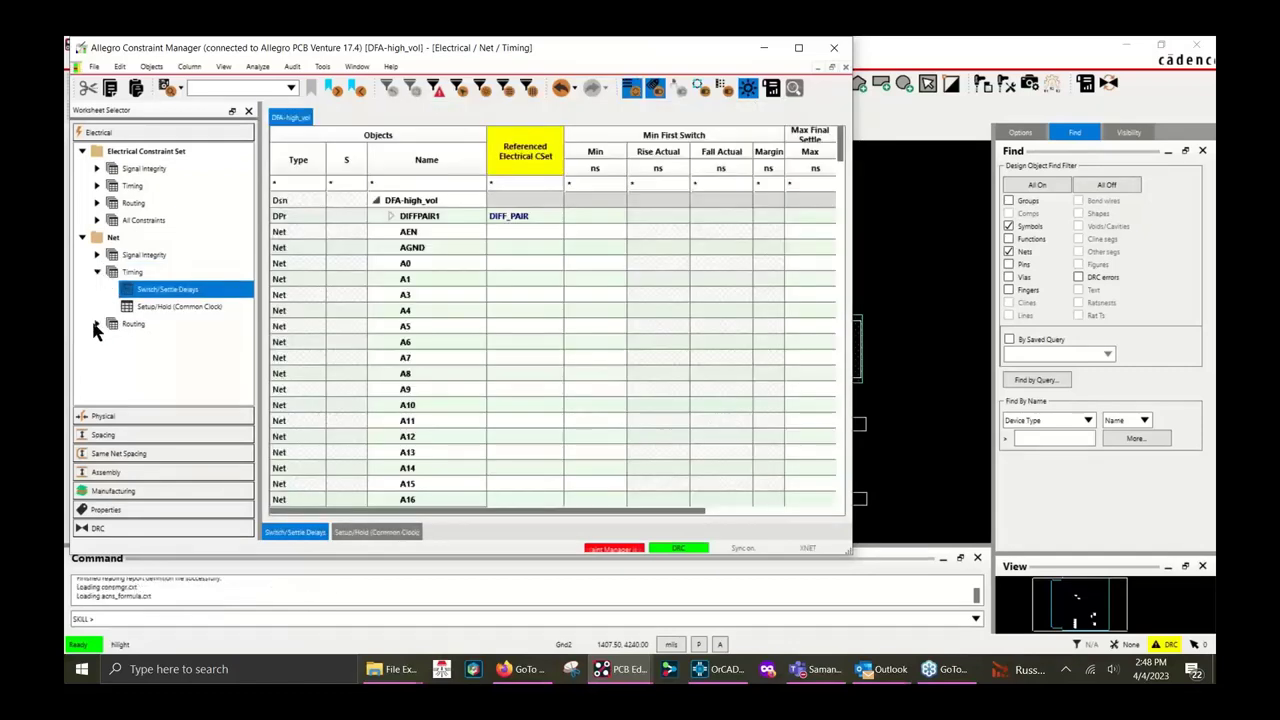
click(96, 325)
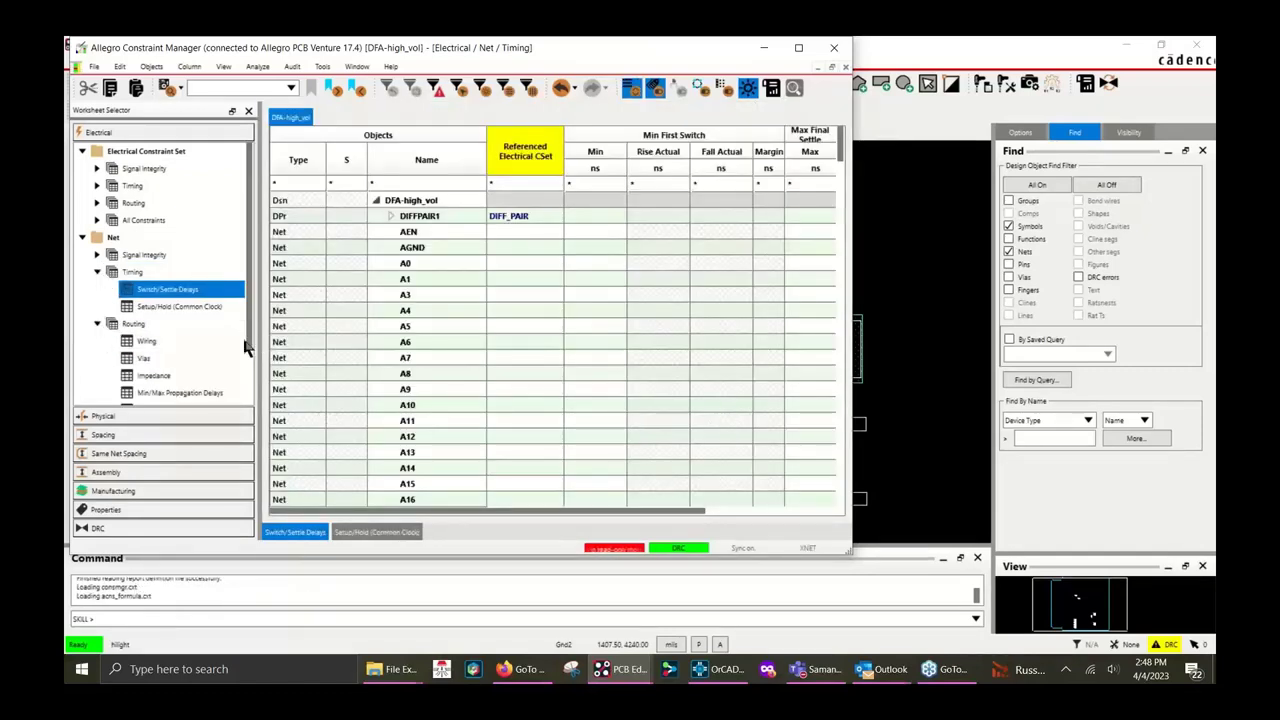
drag(245, 349, 247, 417)
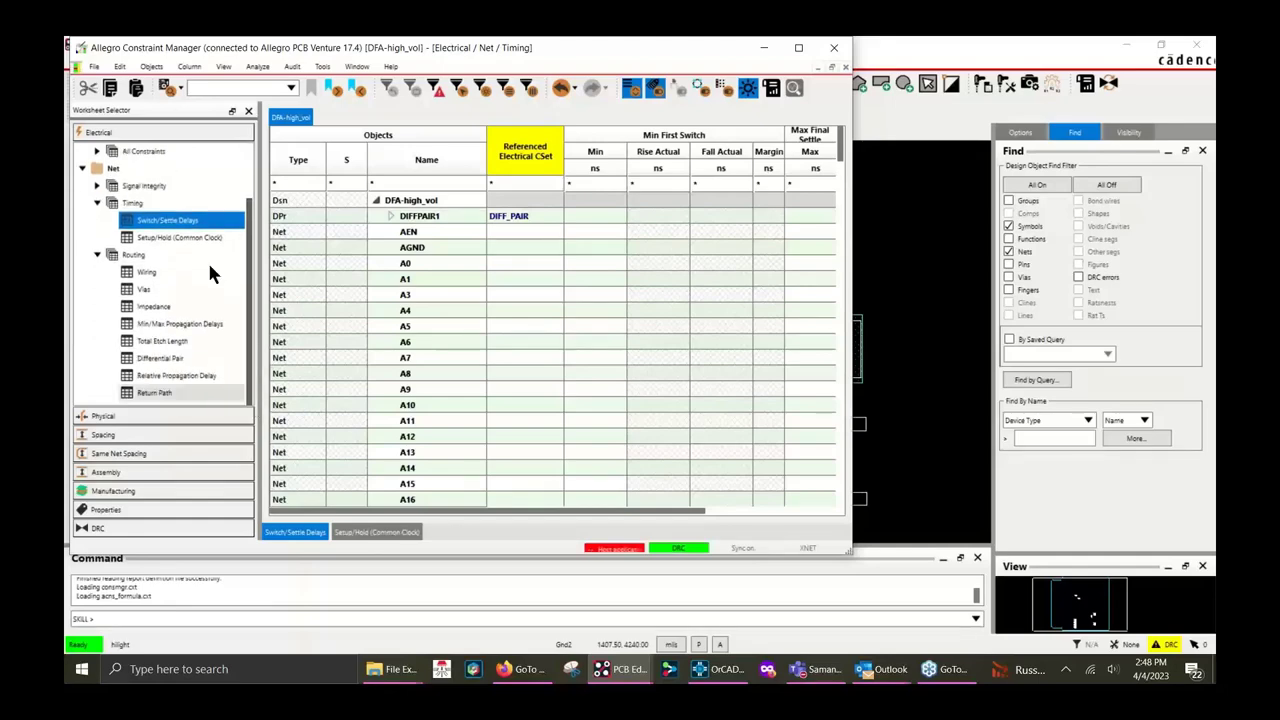
Step: Open the Design for Fabrication constraint set's outline worksheet and expand its Outline To and Cutout To rules
click(147, 491)
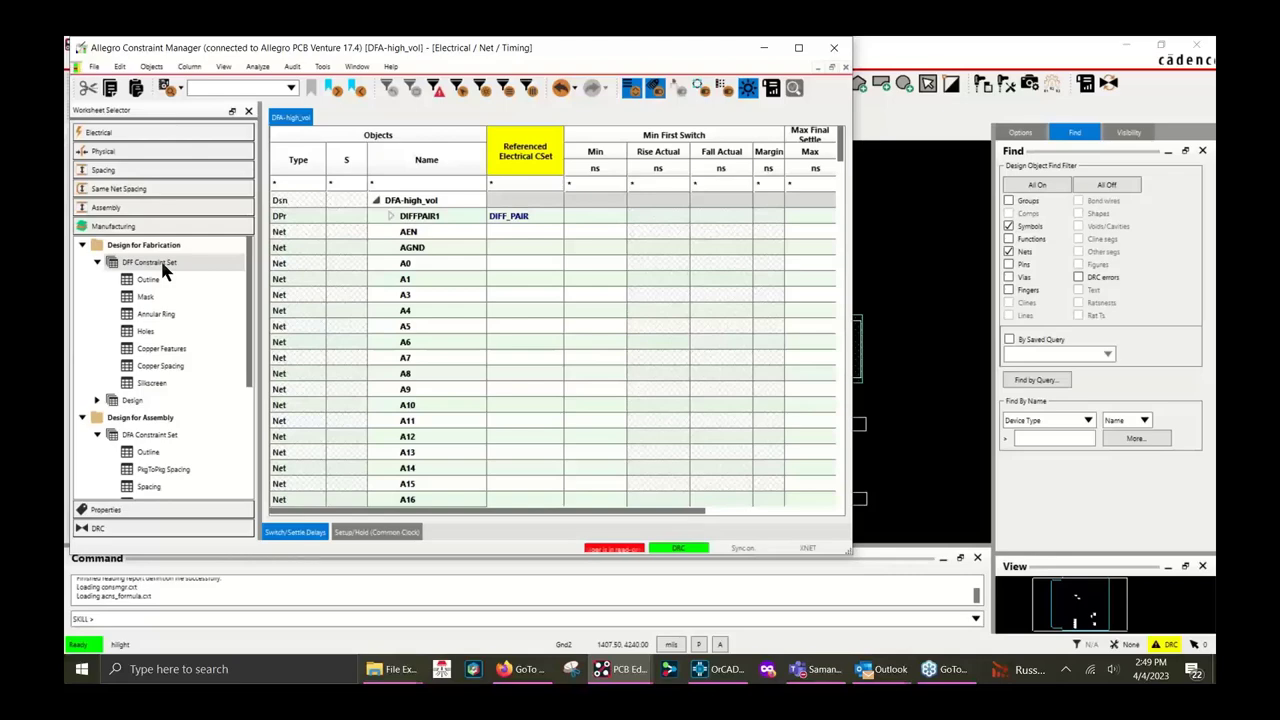
click(162, 266)
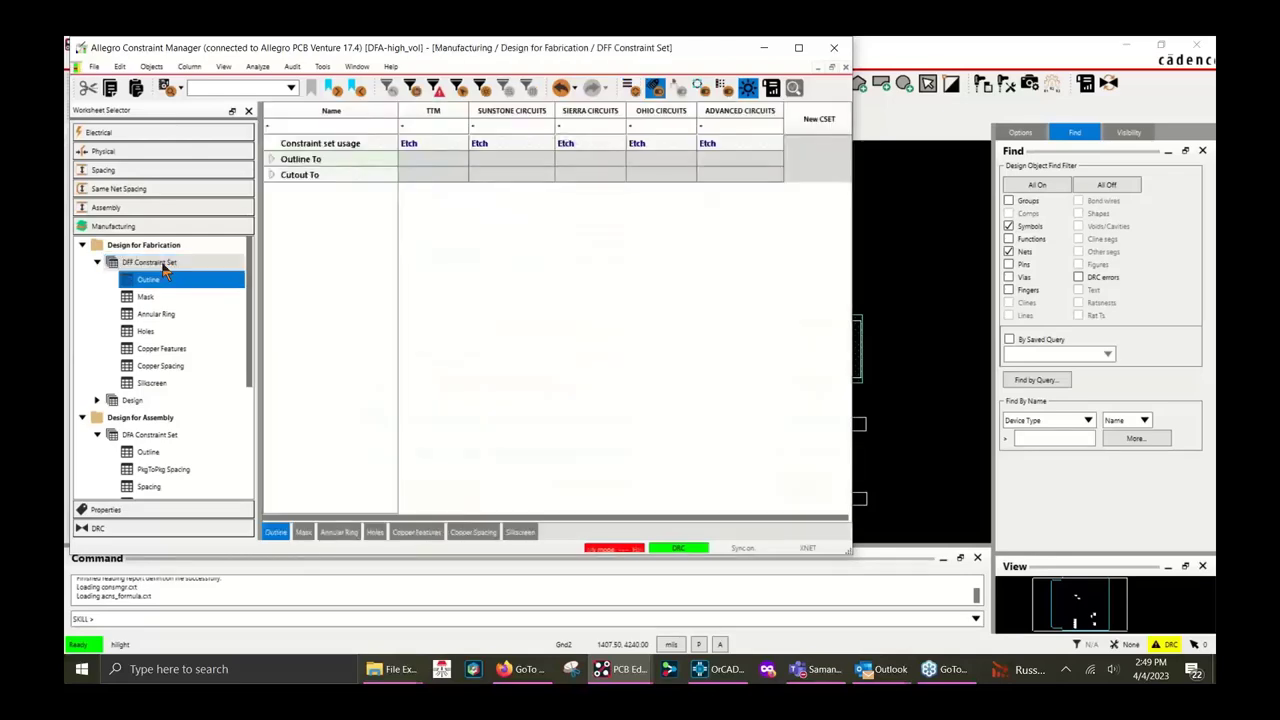
click(270, 160)
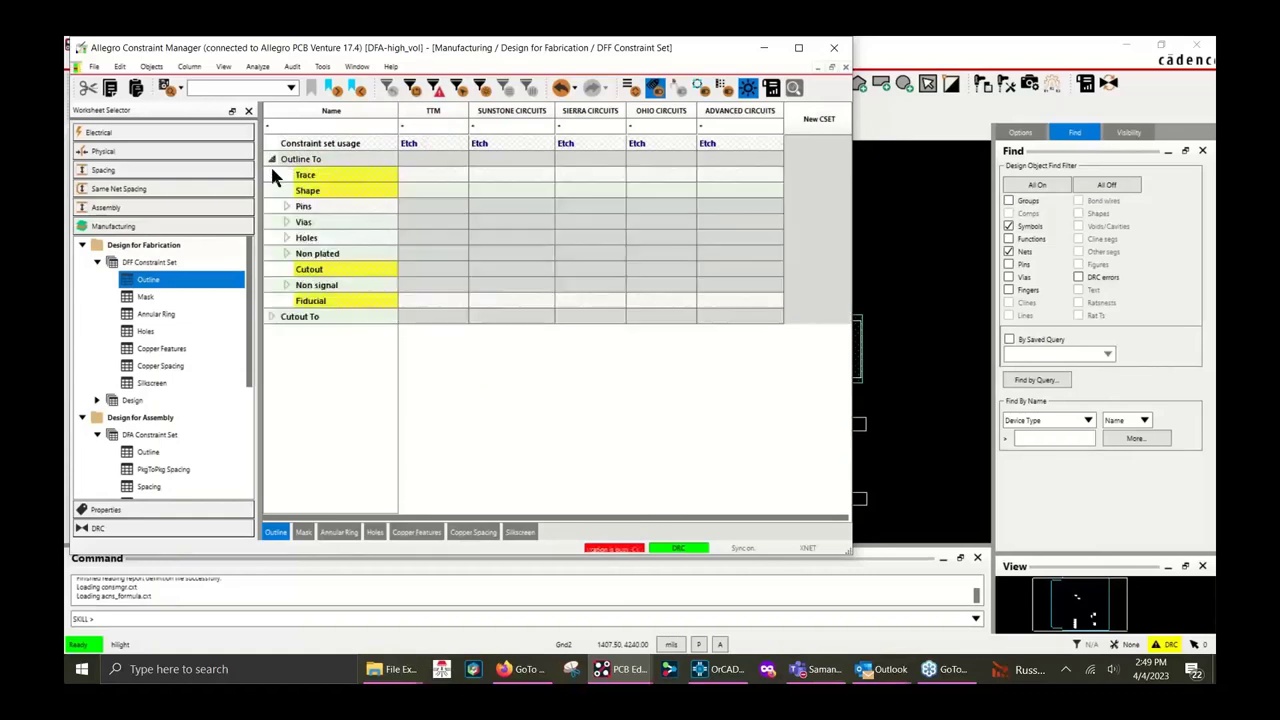
click(271, 317)
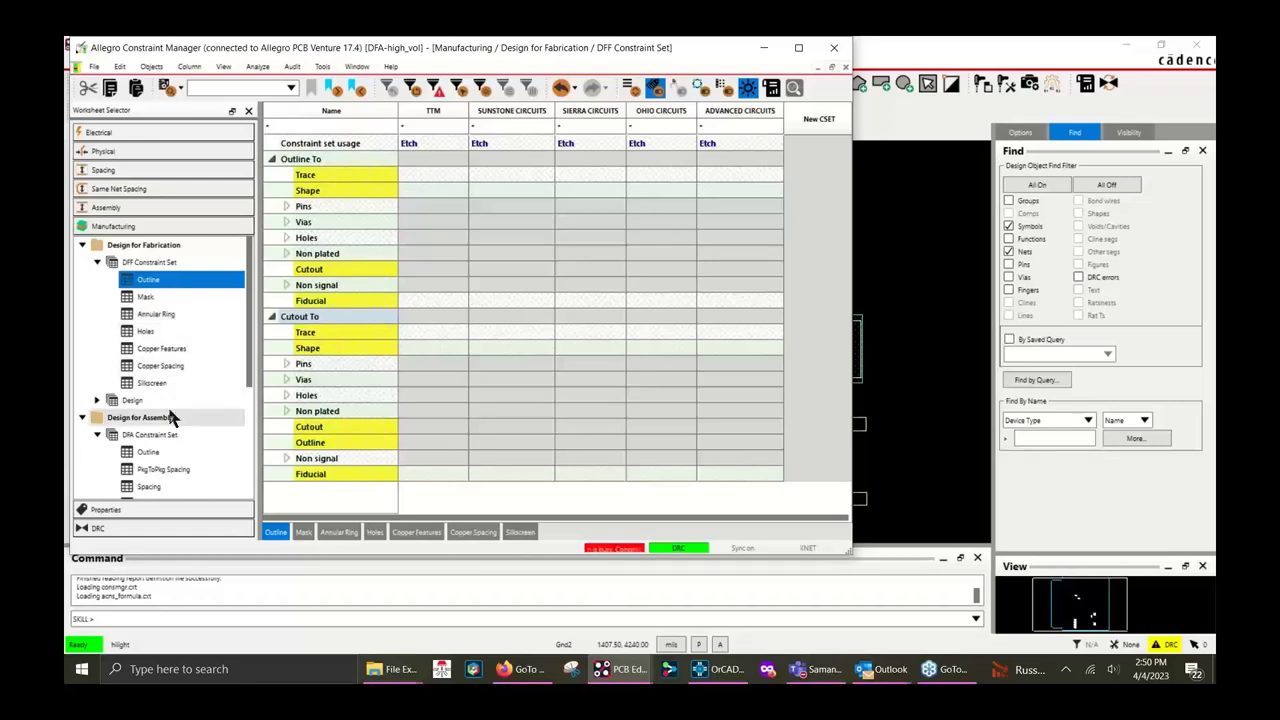
Step: View the outline rules for Design for Assembly, first in the DFA constraint set and then at design level
click(150, 435)
click(150, 452)
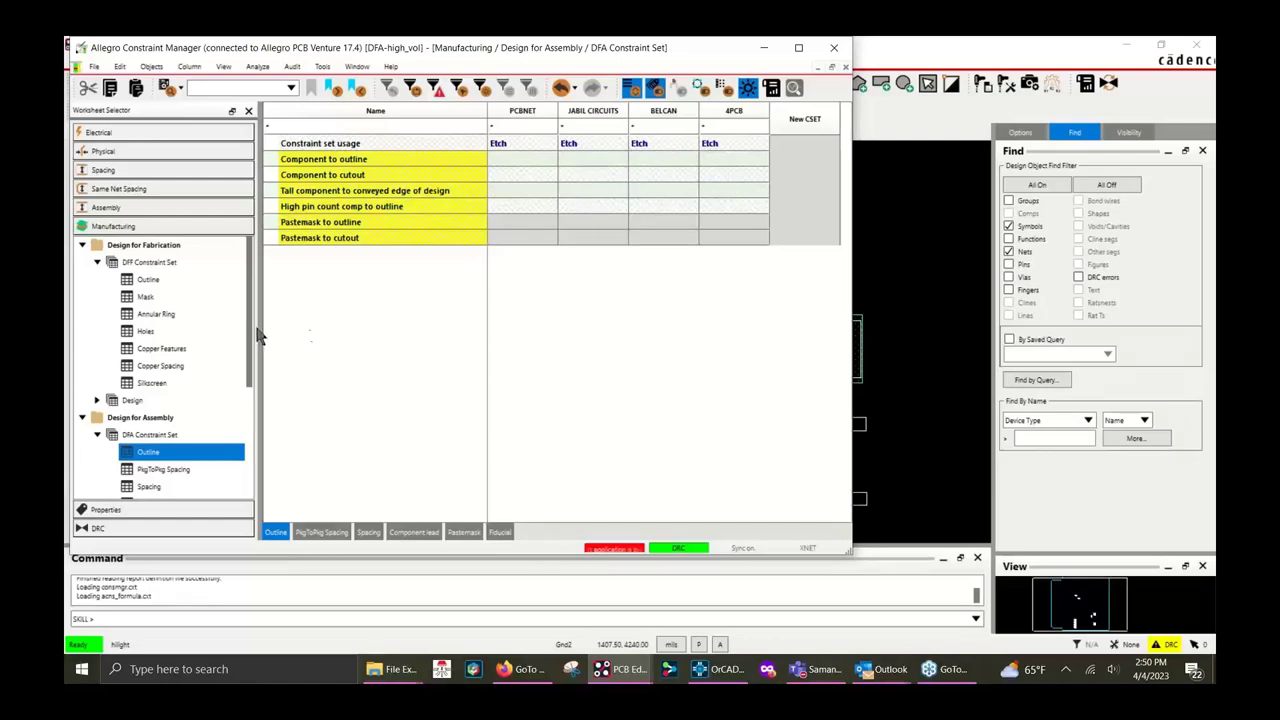
scroll(235, 400, down, 3)
scroll(230, 405, up, 3)
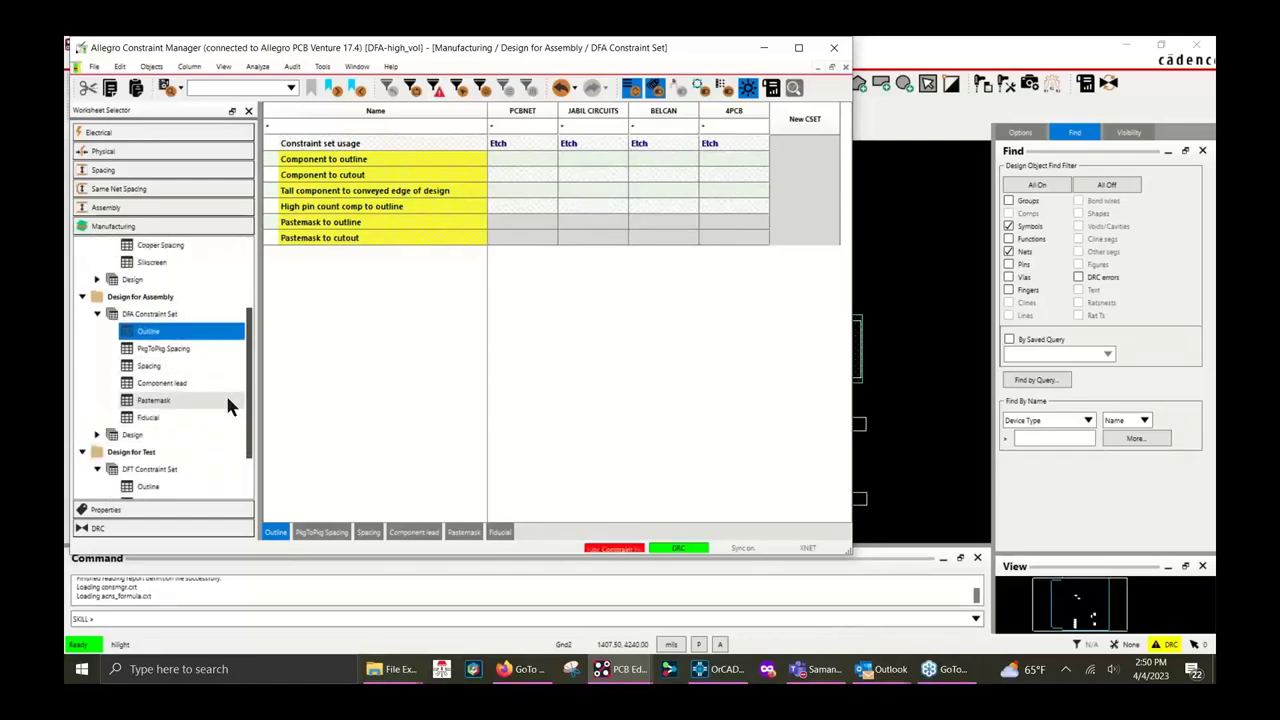
scroll(234, 400, down, 3)
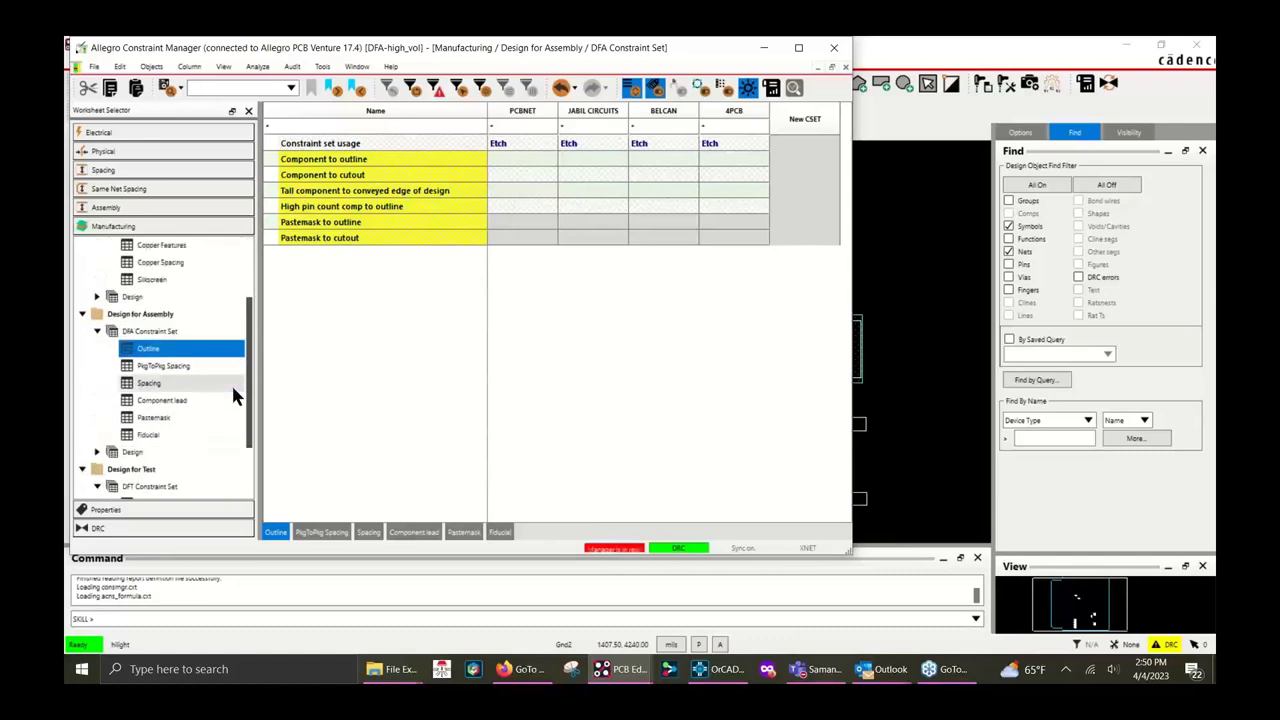
click(136, 436)
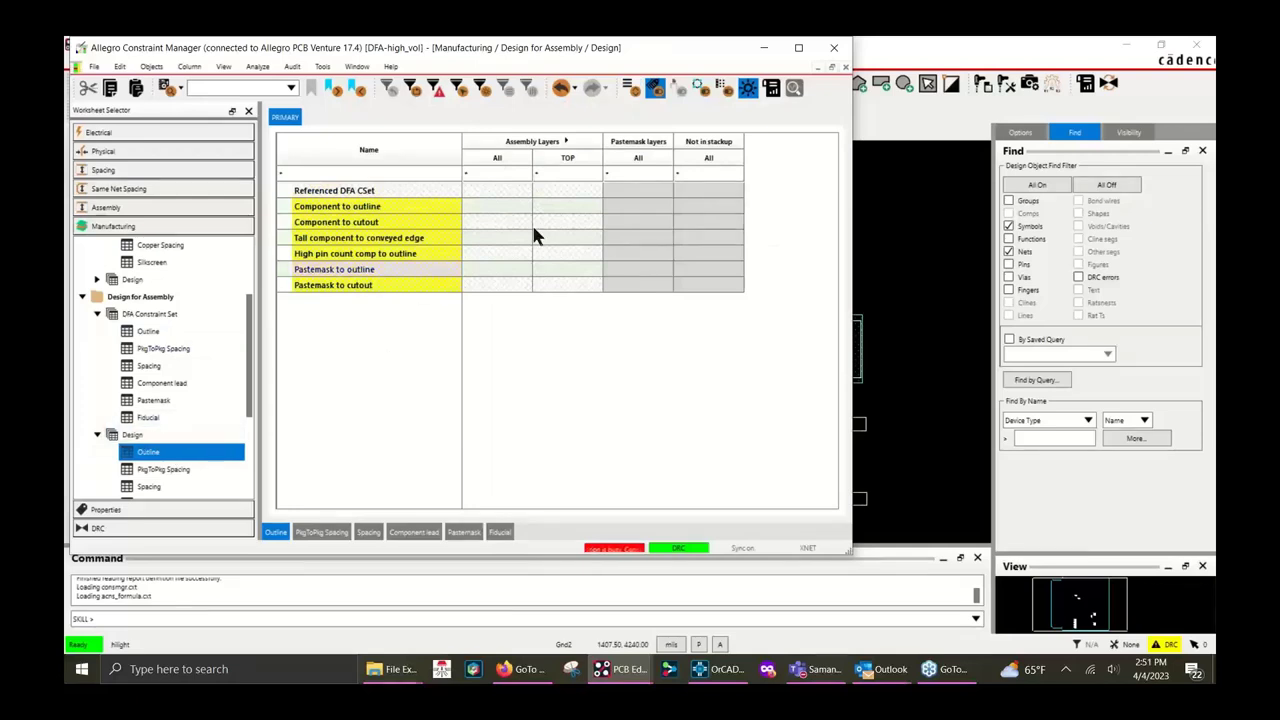
double_click(504, 170)
Step: Assign the SIERRA CIRCUITS referenced DFF CSet to all conductor layers in the design-level fabrication outline worksheet
drag(252, 330, 252, 260)
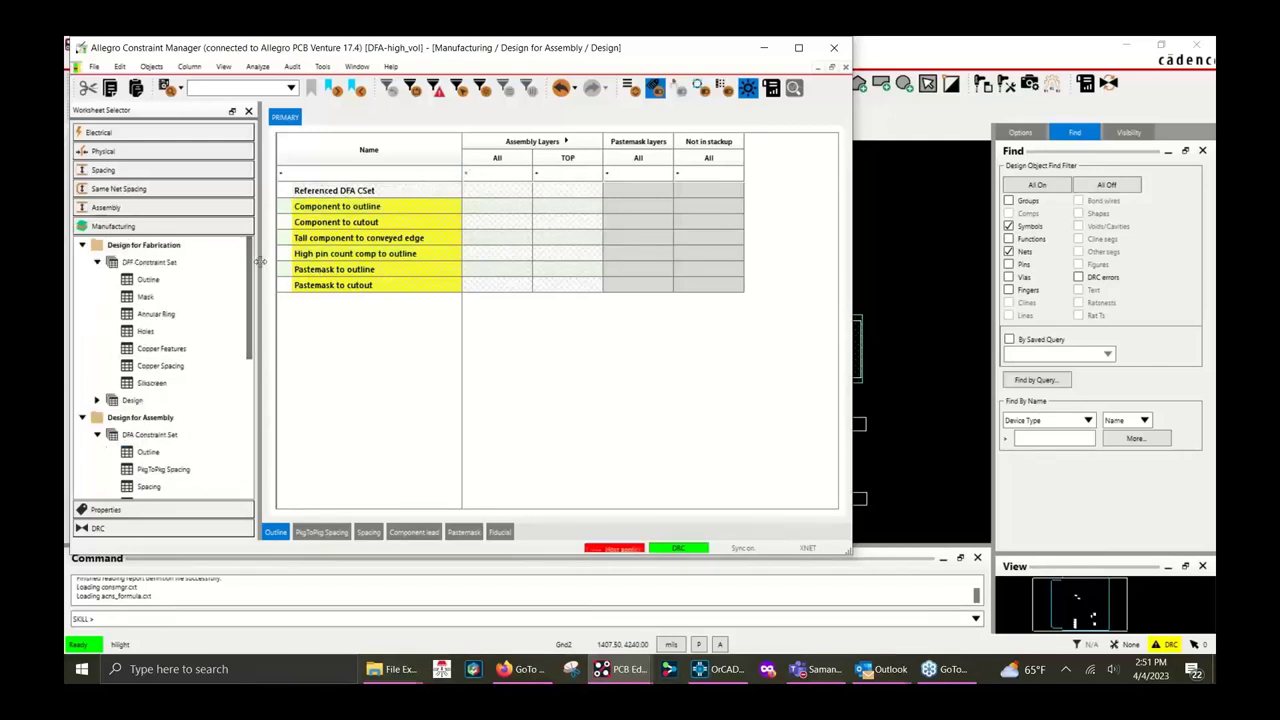
click(97, 400)
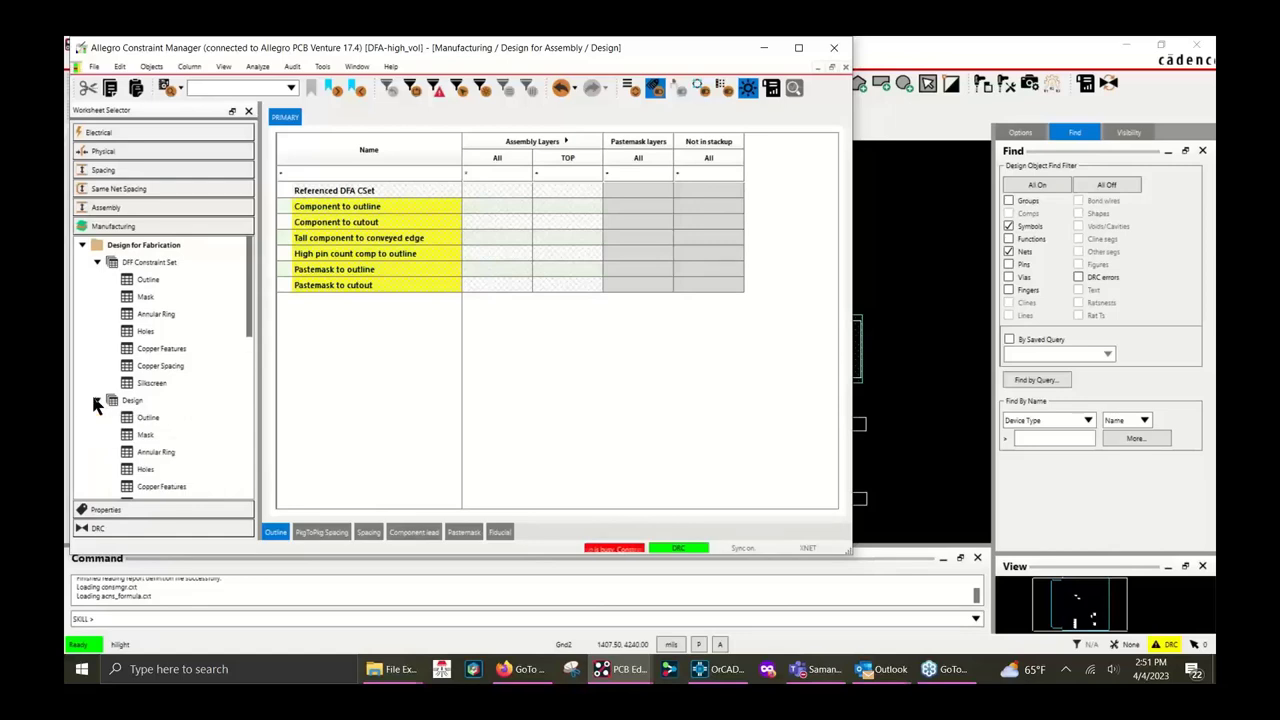
click(145, 417)
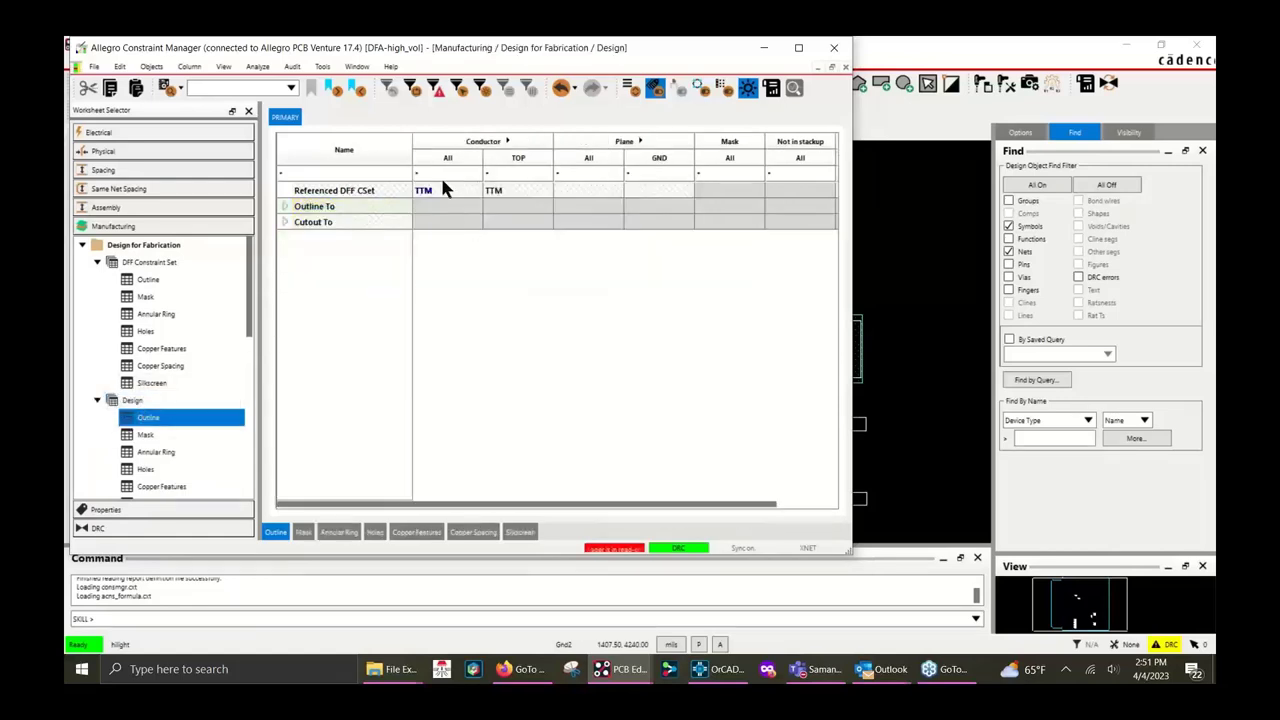
click(443, 189)
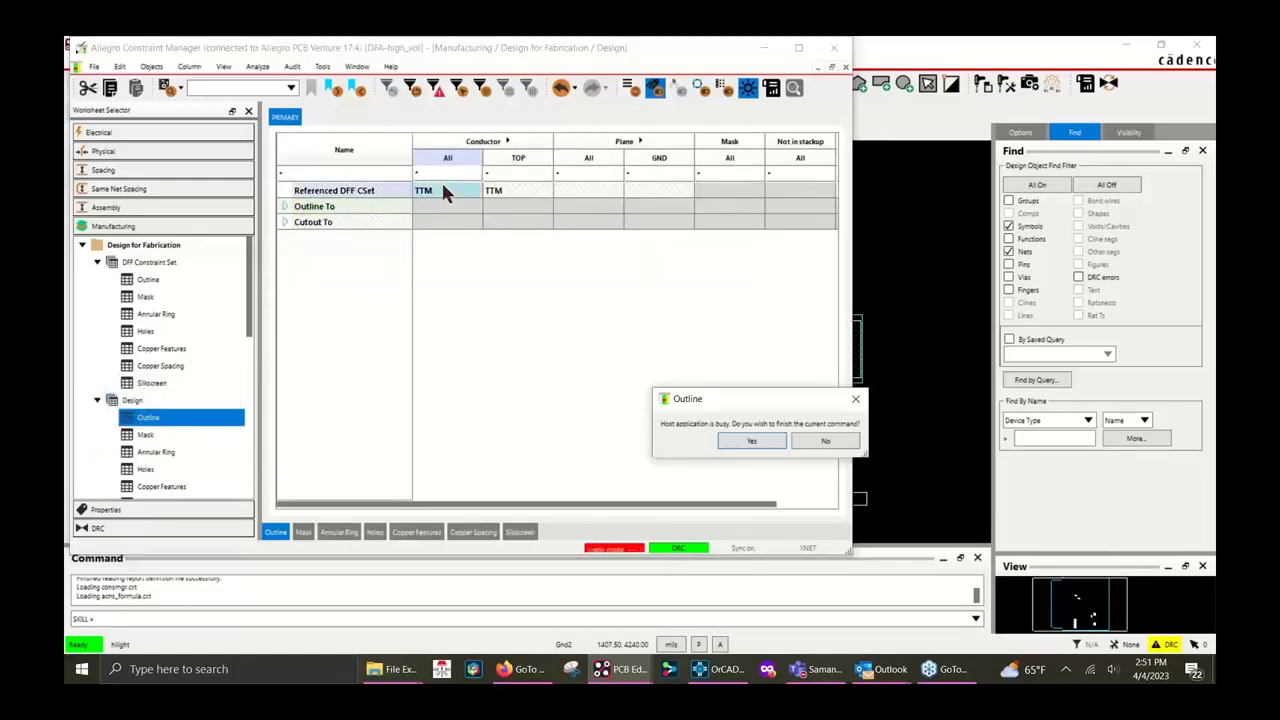
click(751, 441)
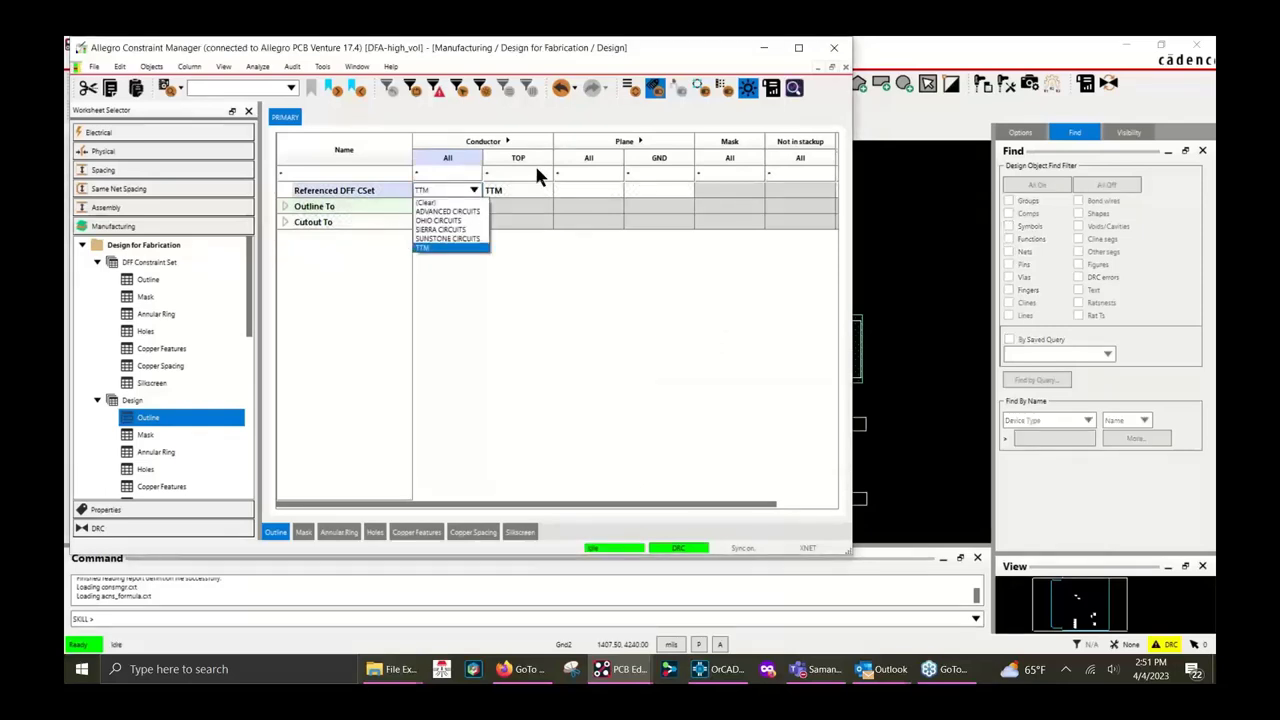
click(452, 232)
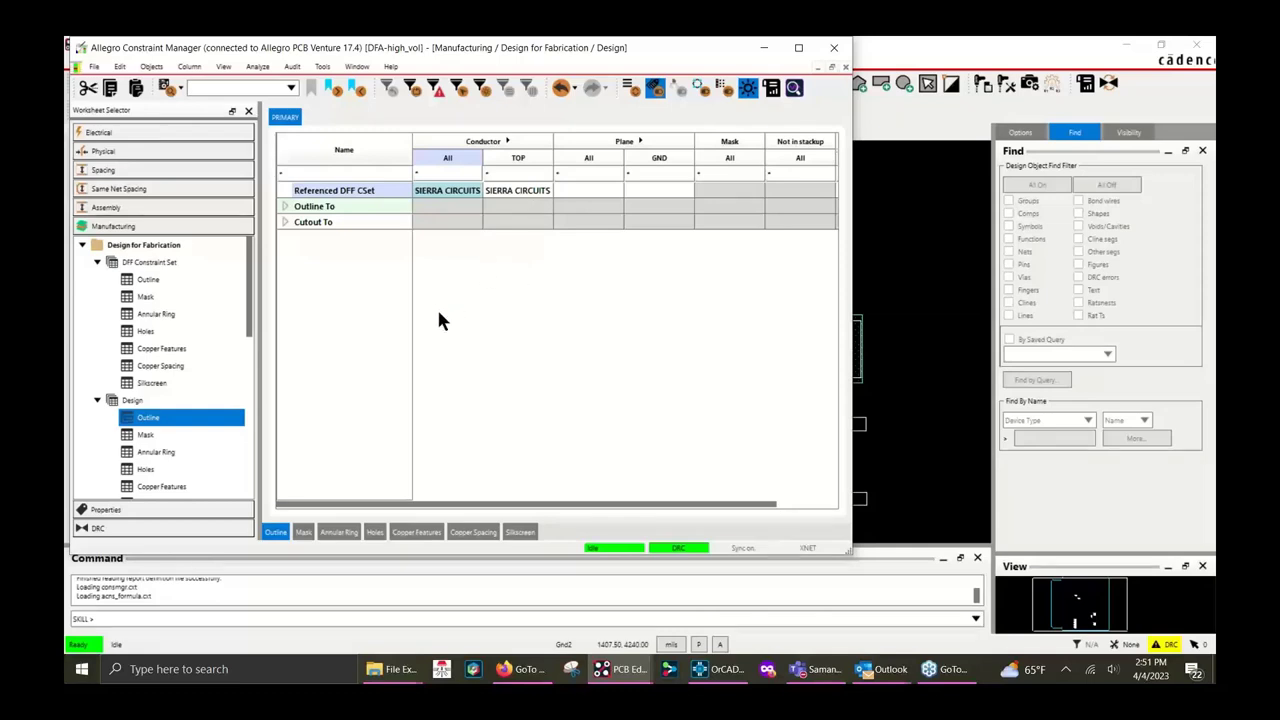
Step: View the outline rules of the Design for Test constraint set, and minimize the Constraint Manager
drag(250, 333, 260, 465)
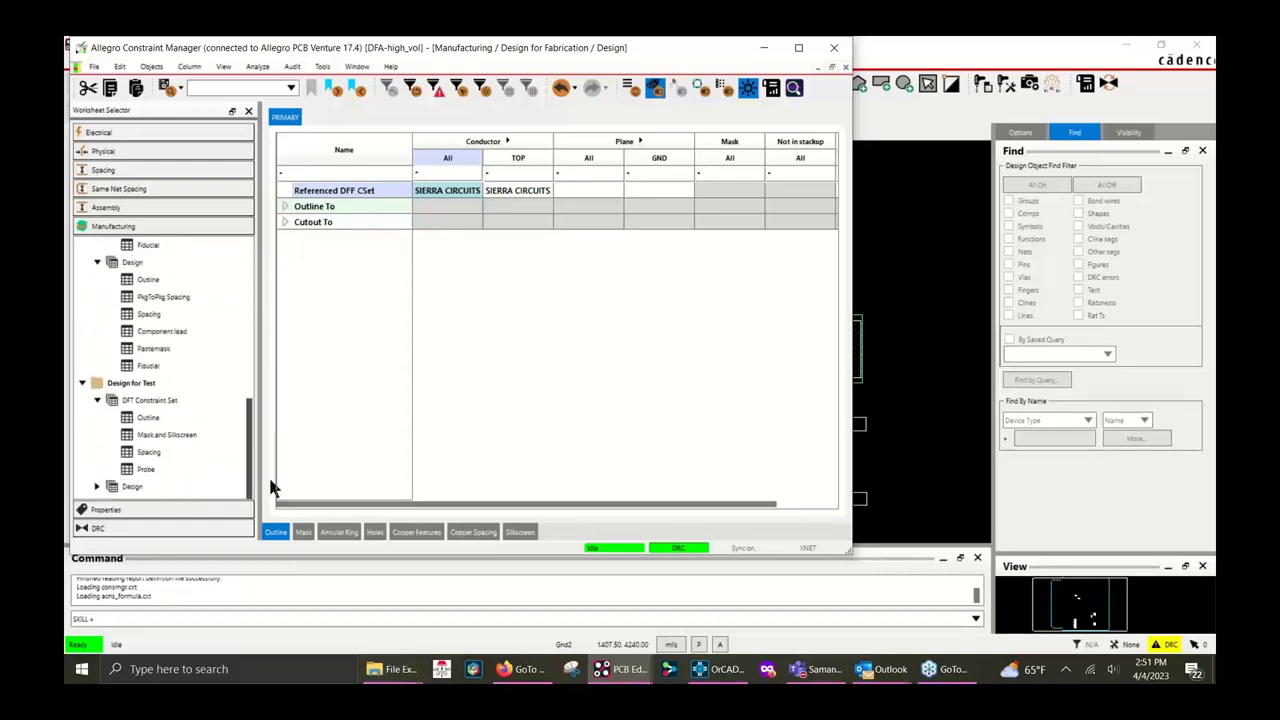
click(151, 403)
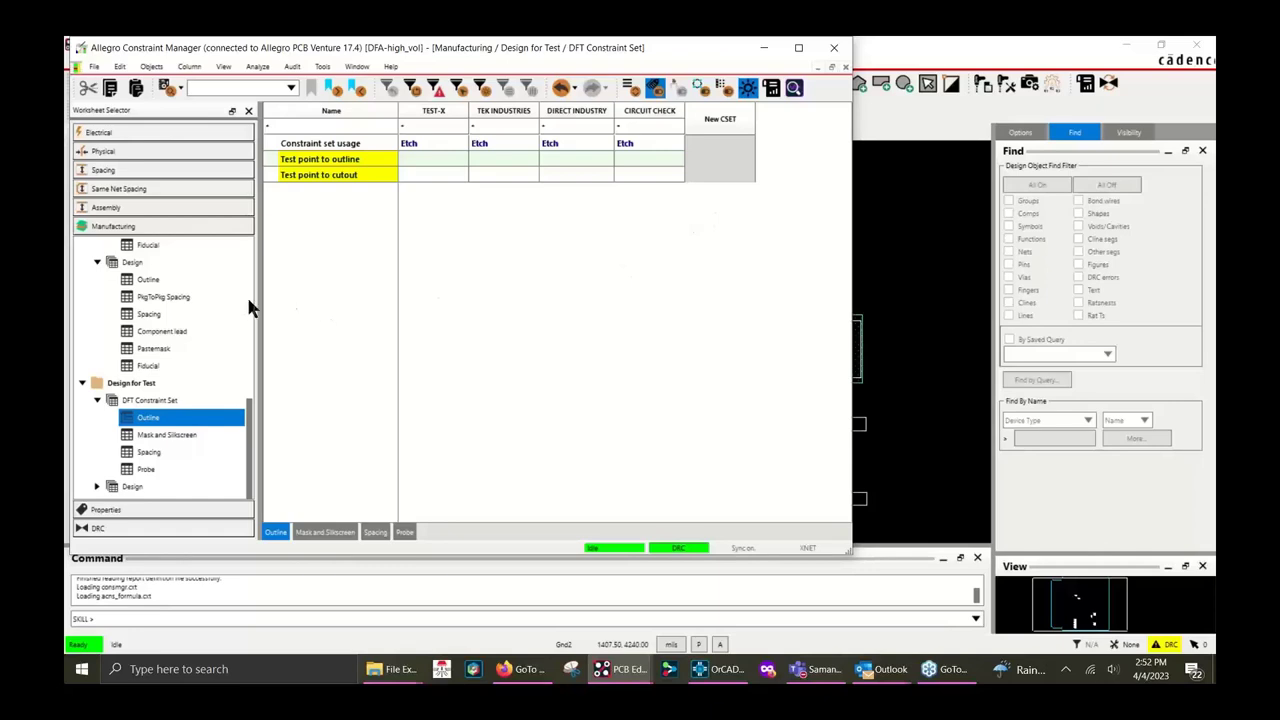
scroll(245, 330, up, 10)
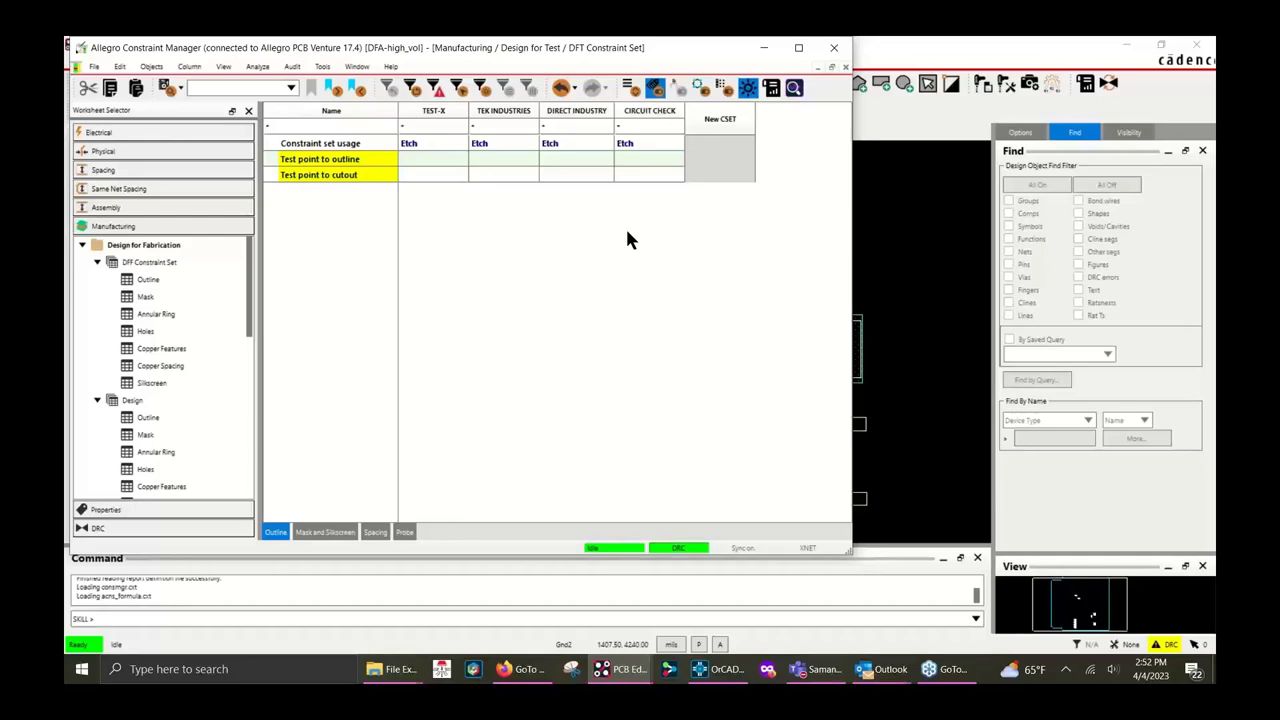
click(765, 48)
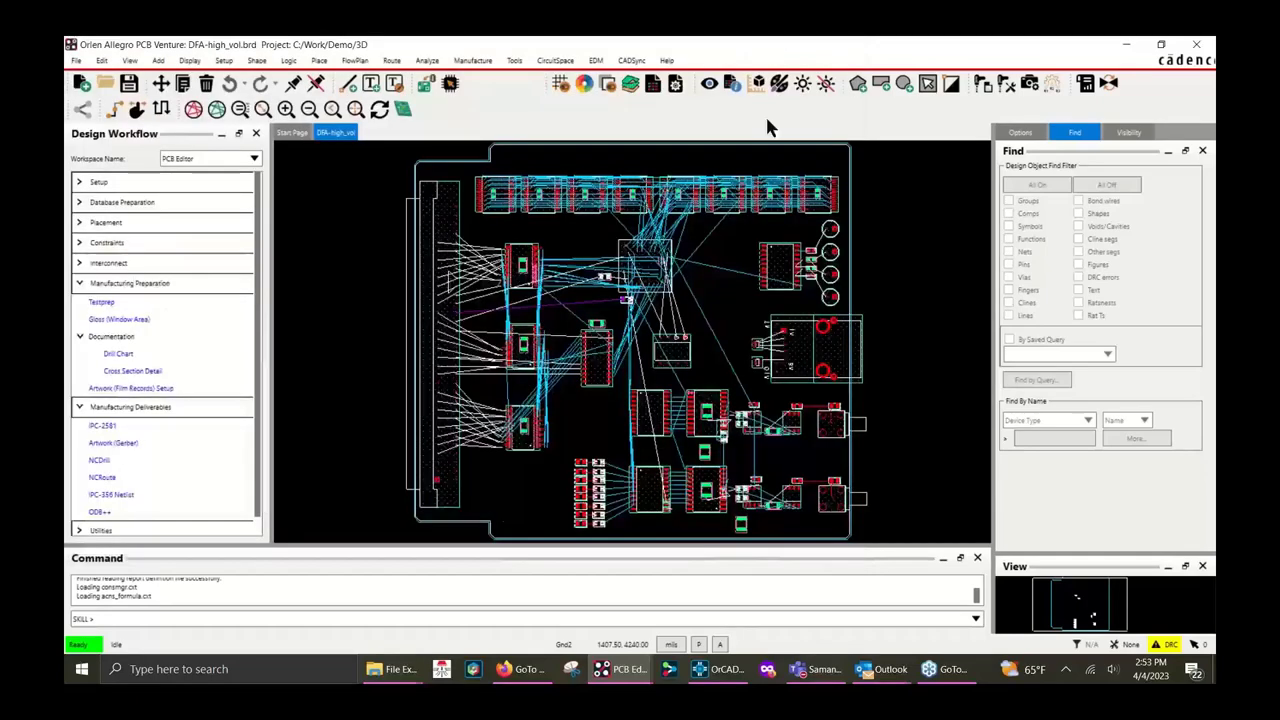
Step: Switch to OrCAD Capture CIS, view the Part Manager for RELAYBRD_A.DSN, and minimize the program
click(705, 672)
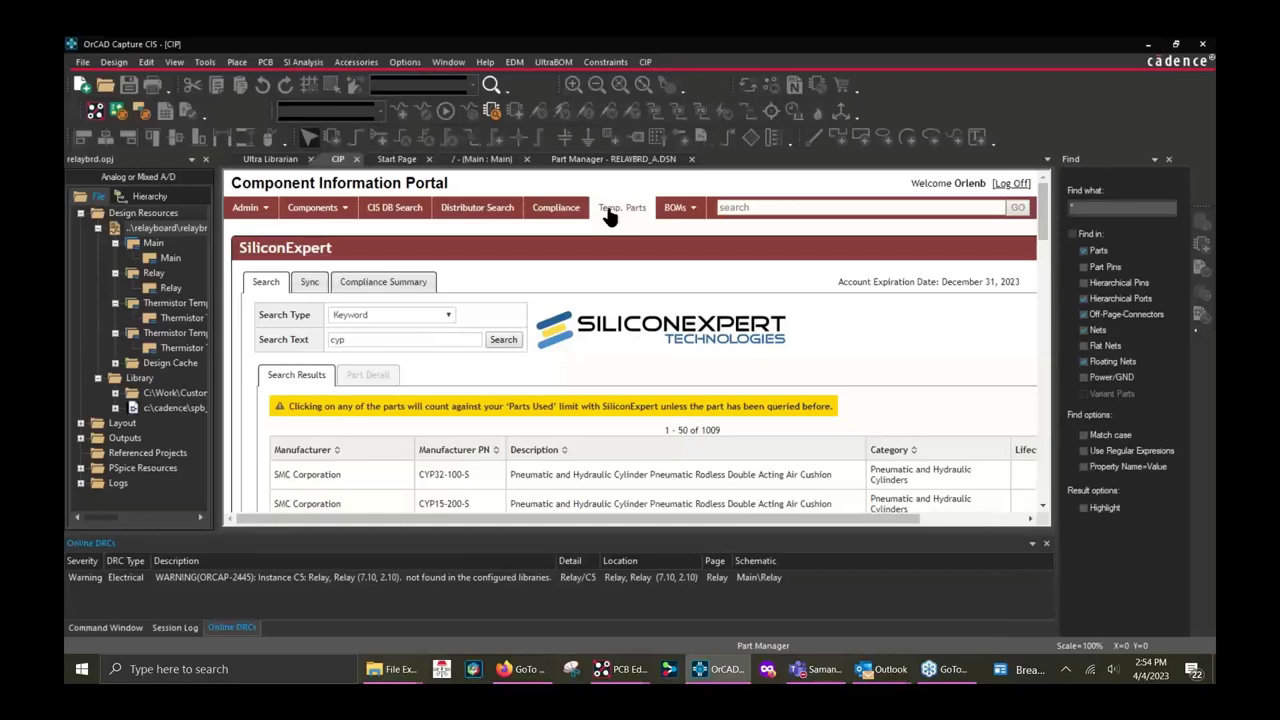
click(565, 160)
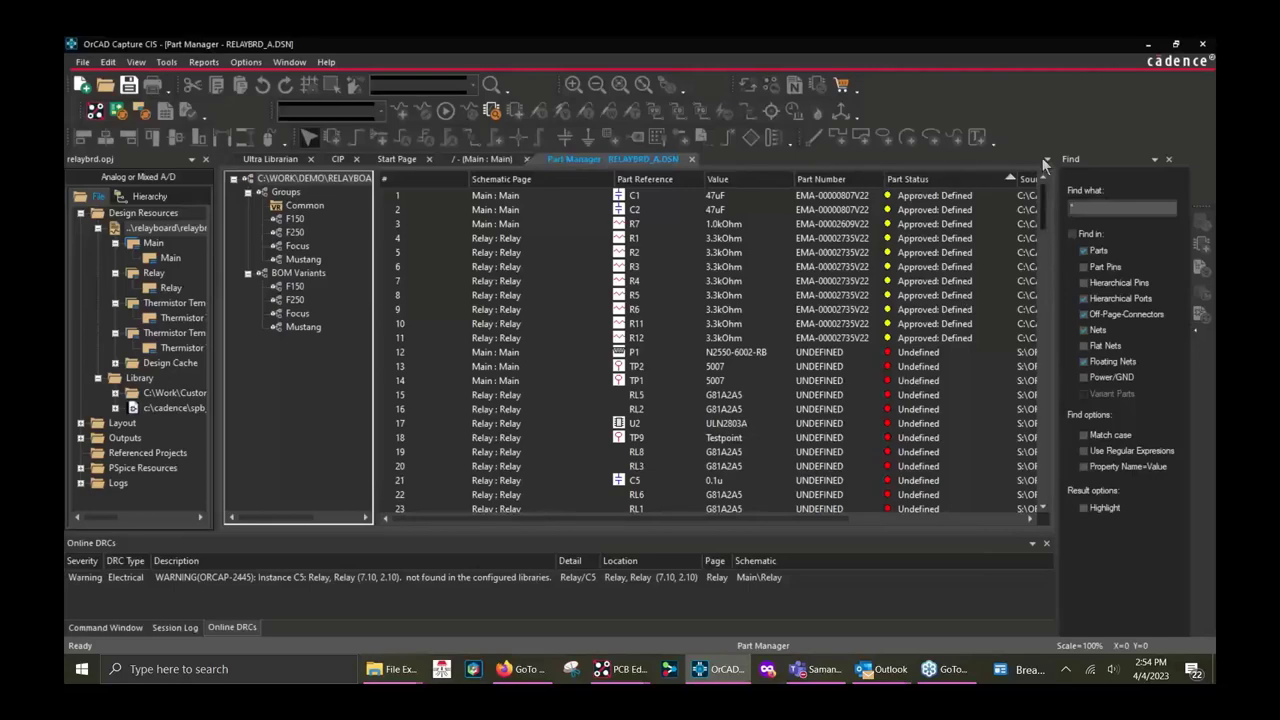
click(1147, 47)
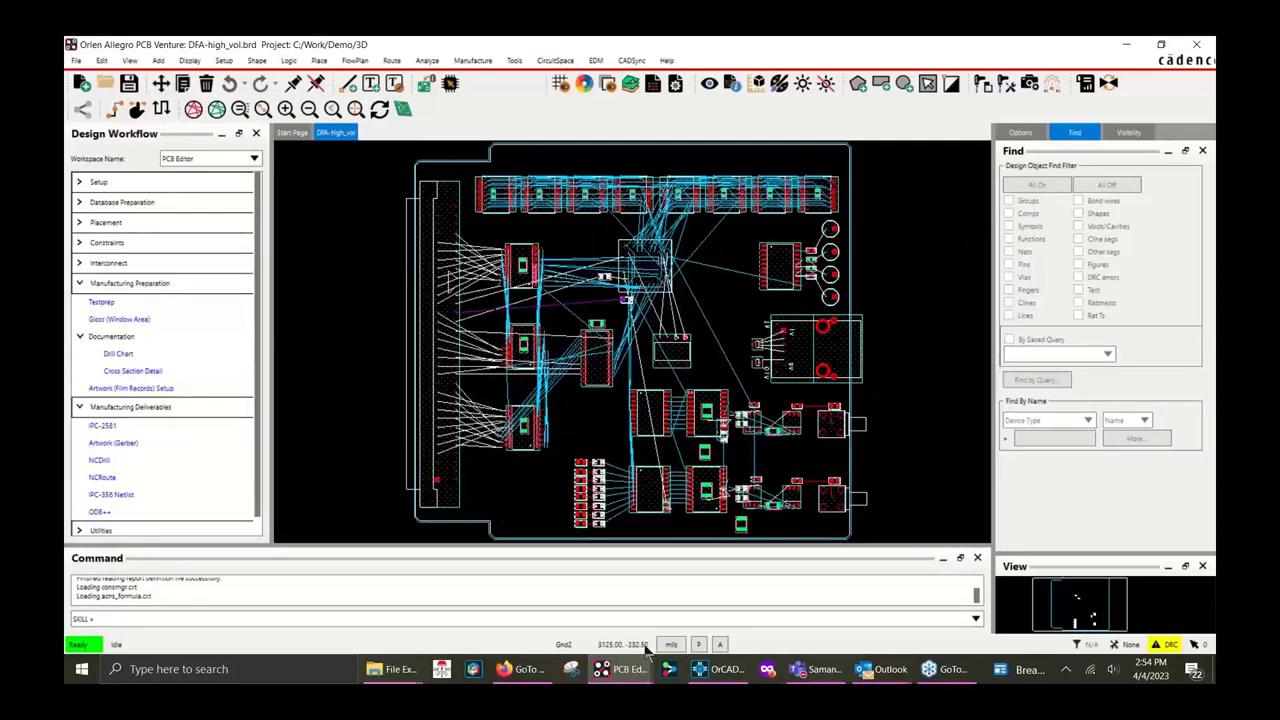
Step: Switch to the Final-doc17-4 board in OrCAD PCB Designer and show its entire fabrication drawing
mouse_move(625, 678)
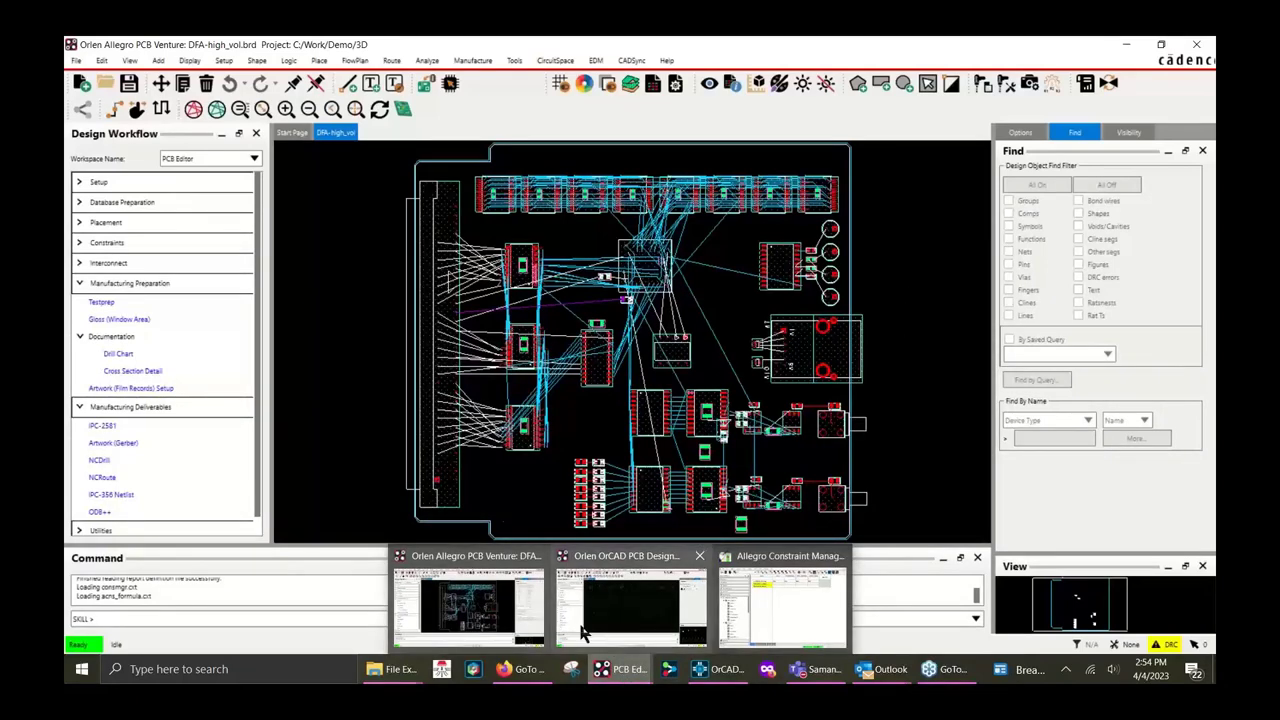
click(631, 610)
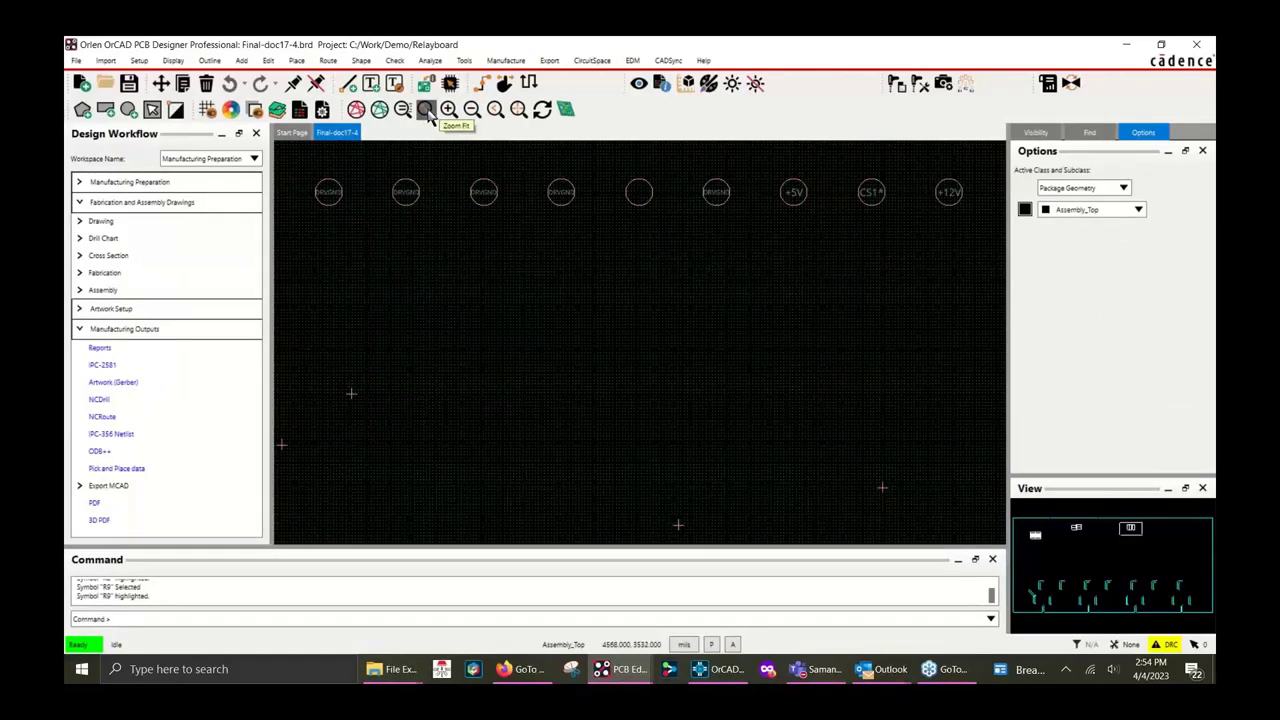
click(426, 111)
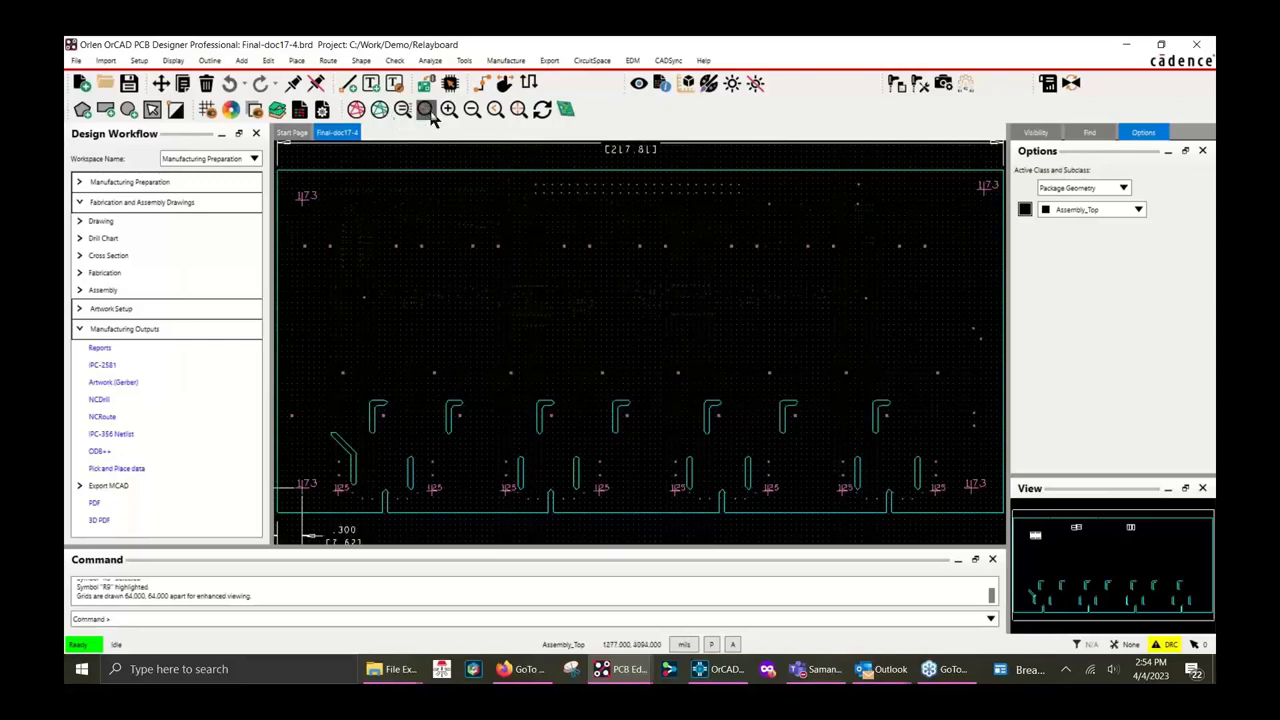
click(472, 111)
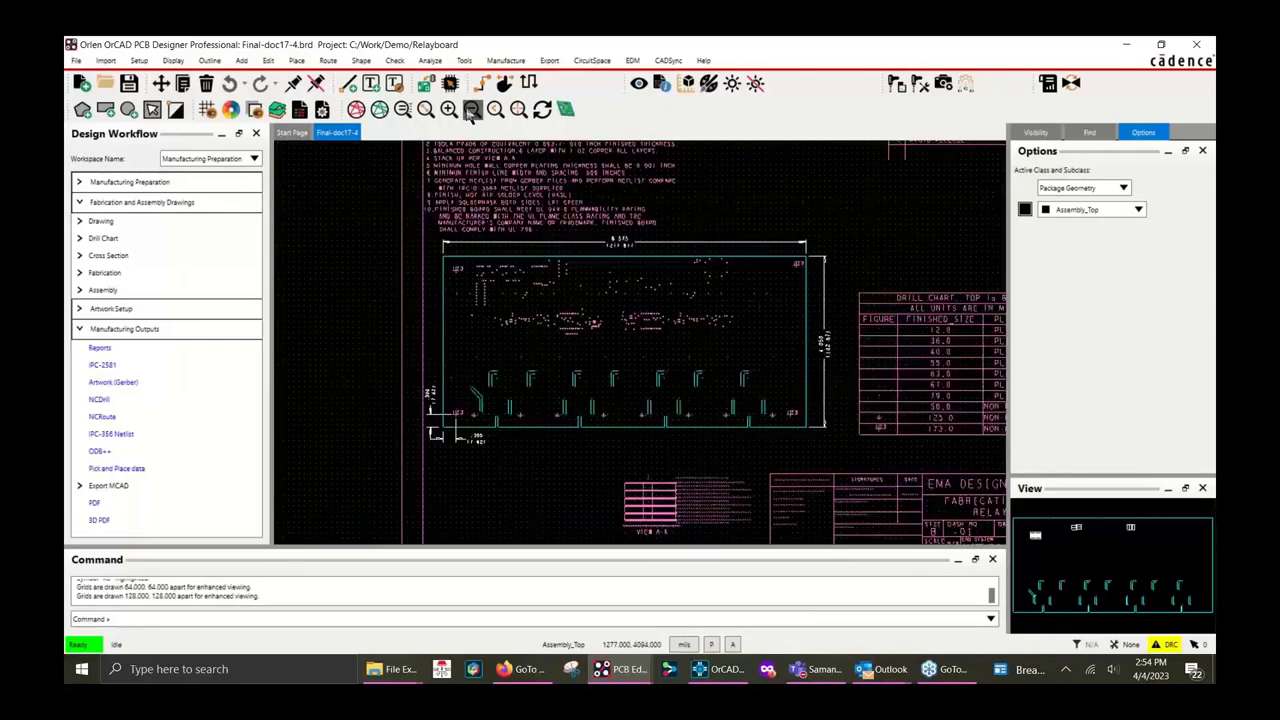
click(472, 111)
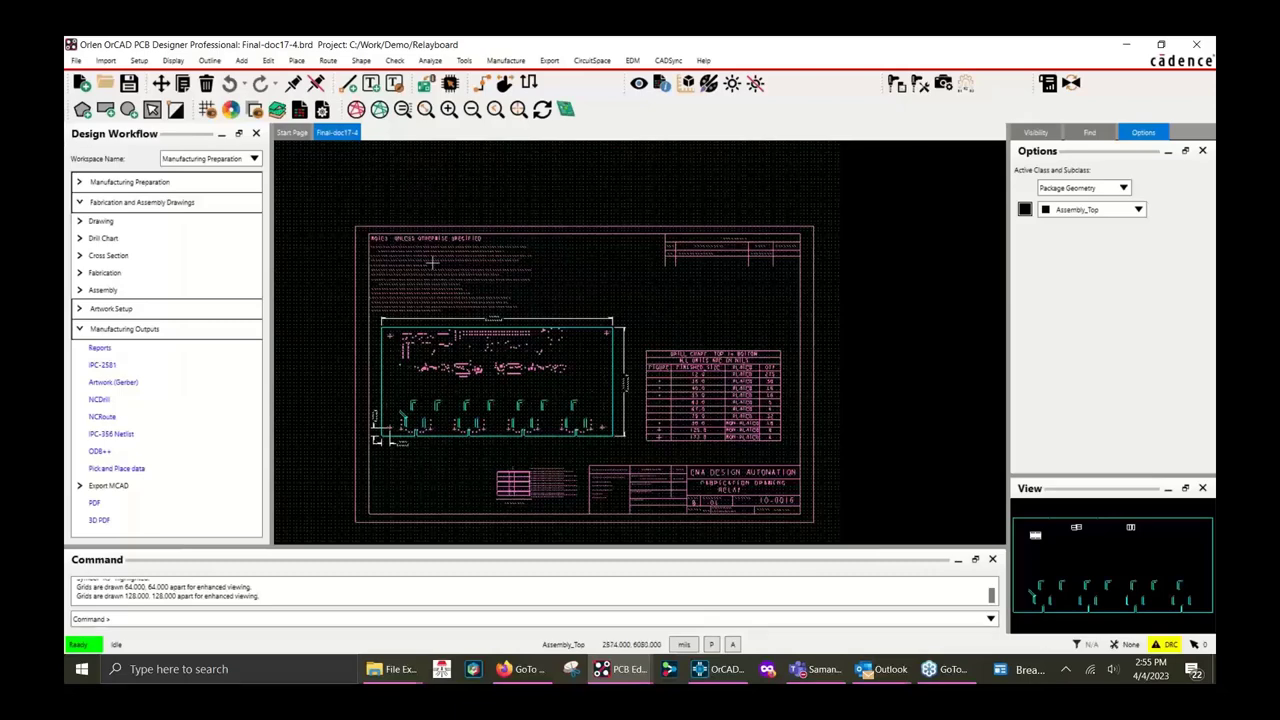
Step: Examine the fabrication notes above the board outline at readable size, across their full width
click(404, 110)
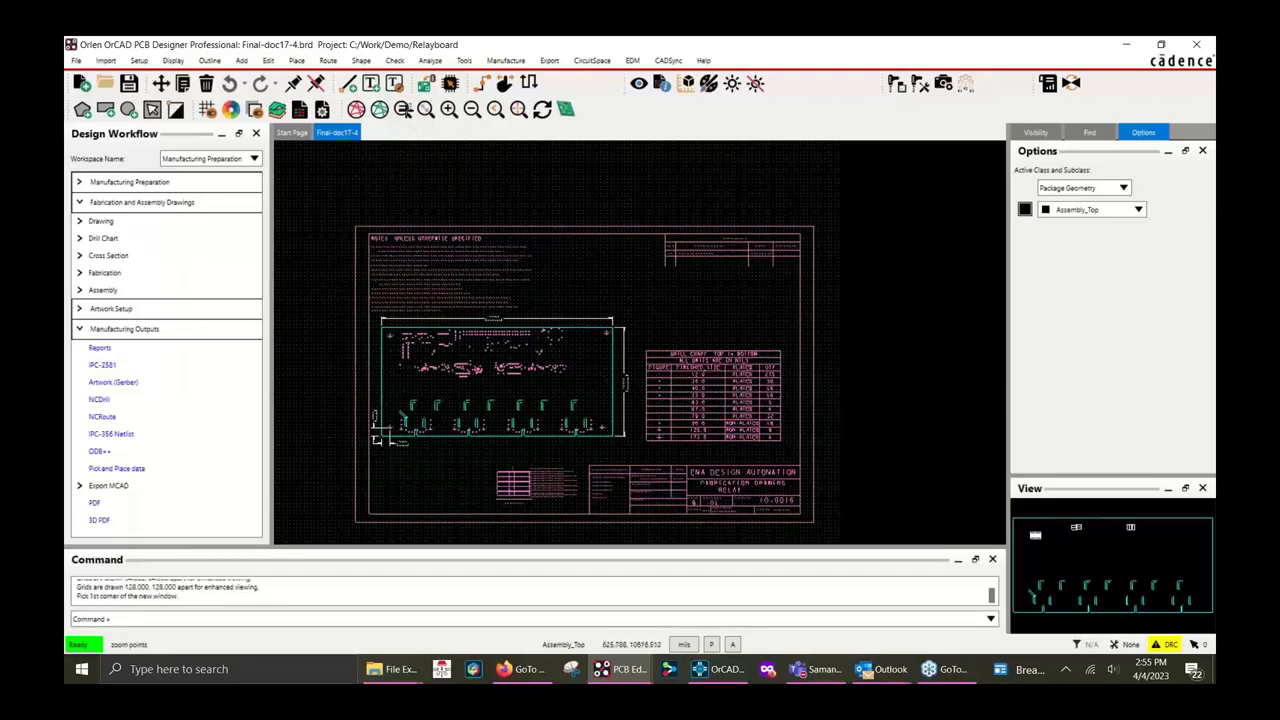
click(391, 228)
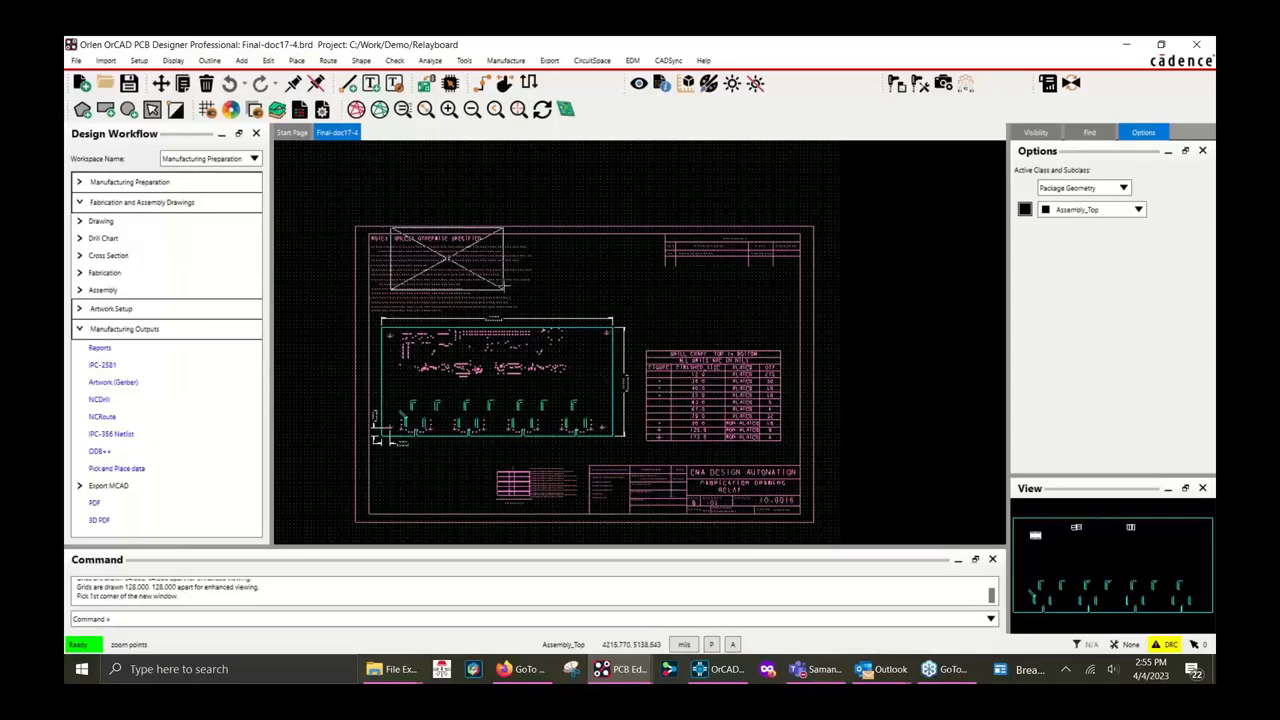
click(548, 312)
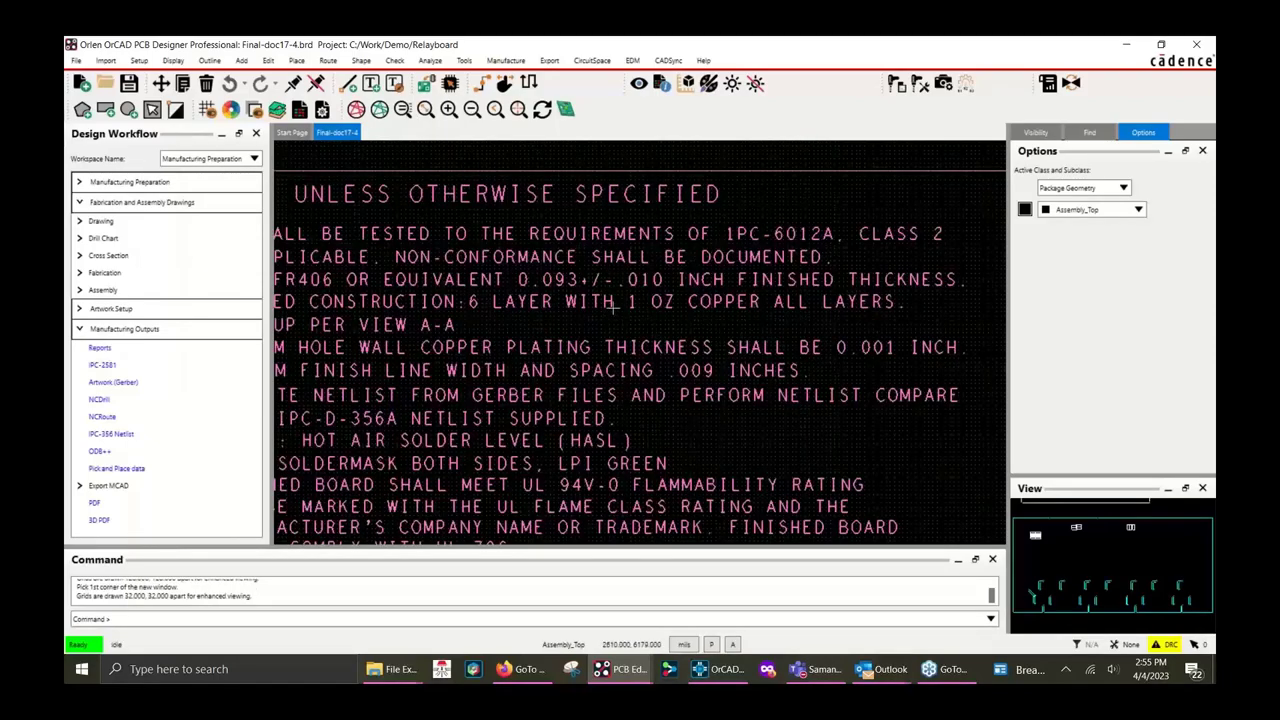
key(Left)
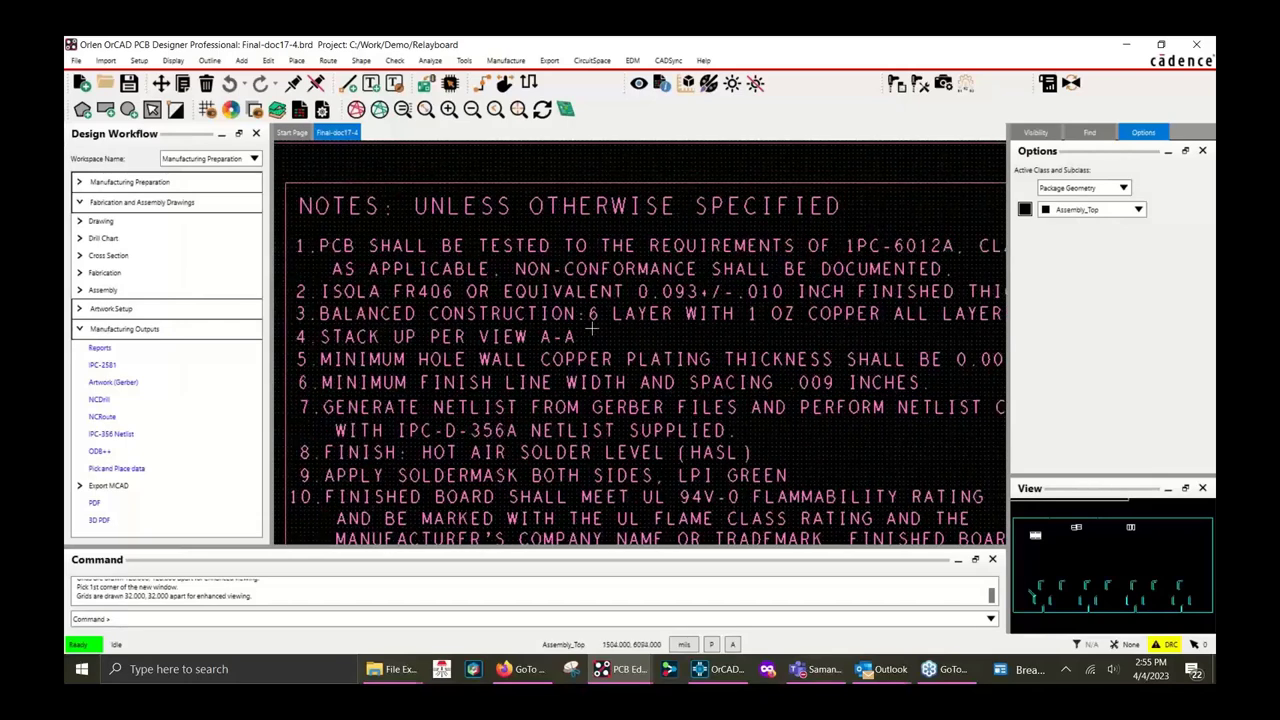
key(Down)
key(Right)
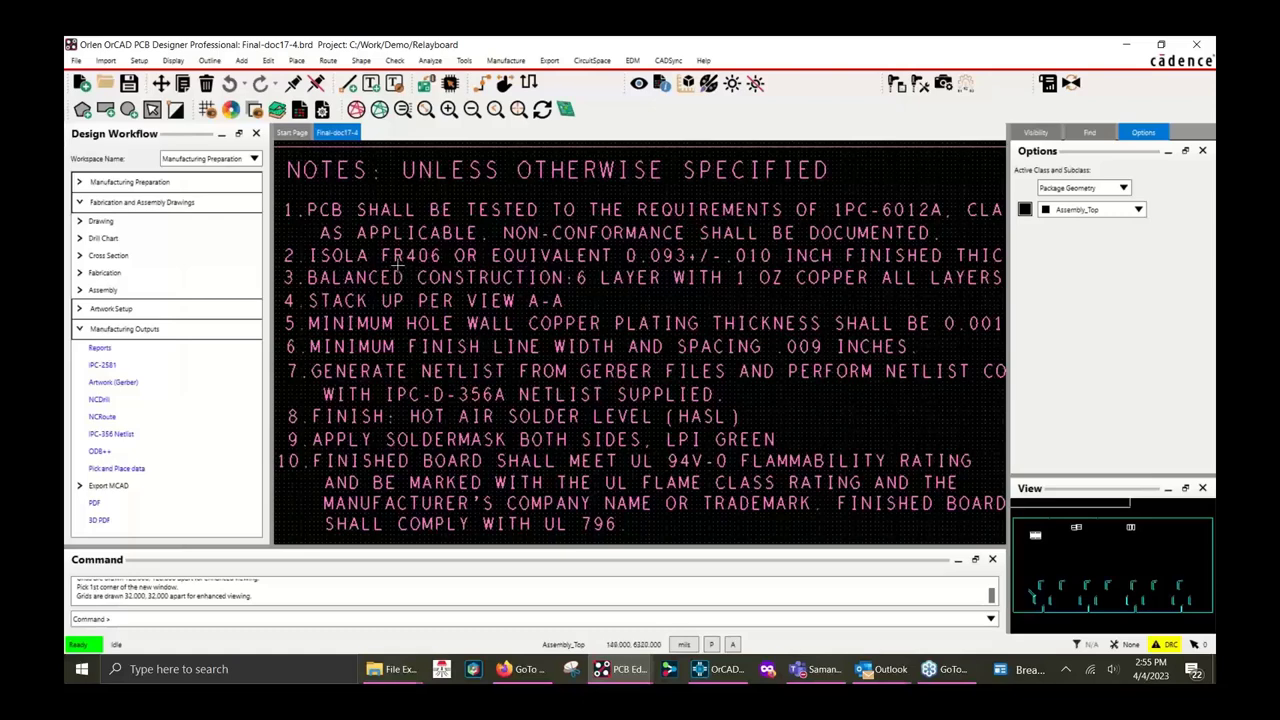
key(Up)
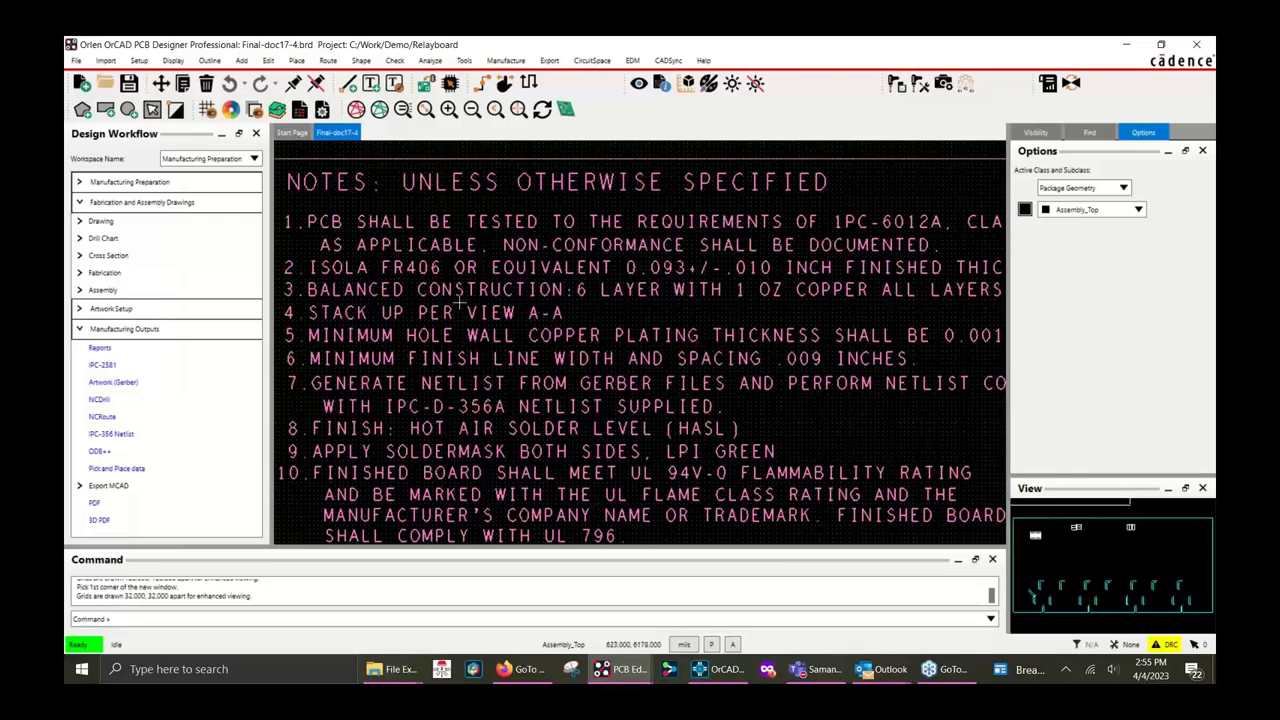
key(Down)
key(Right)
key(Right)
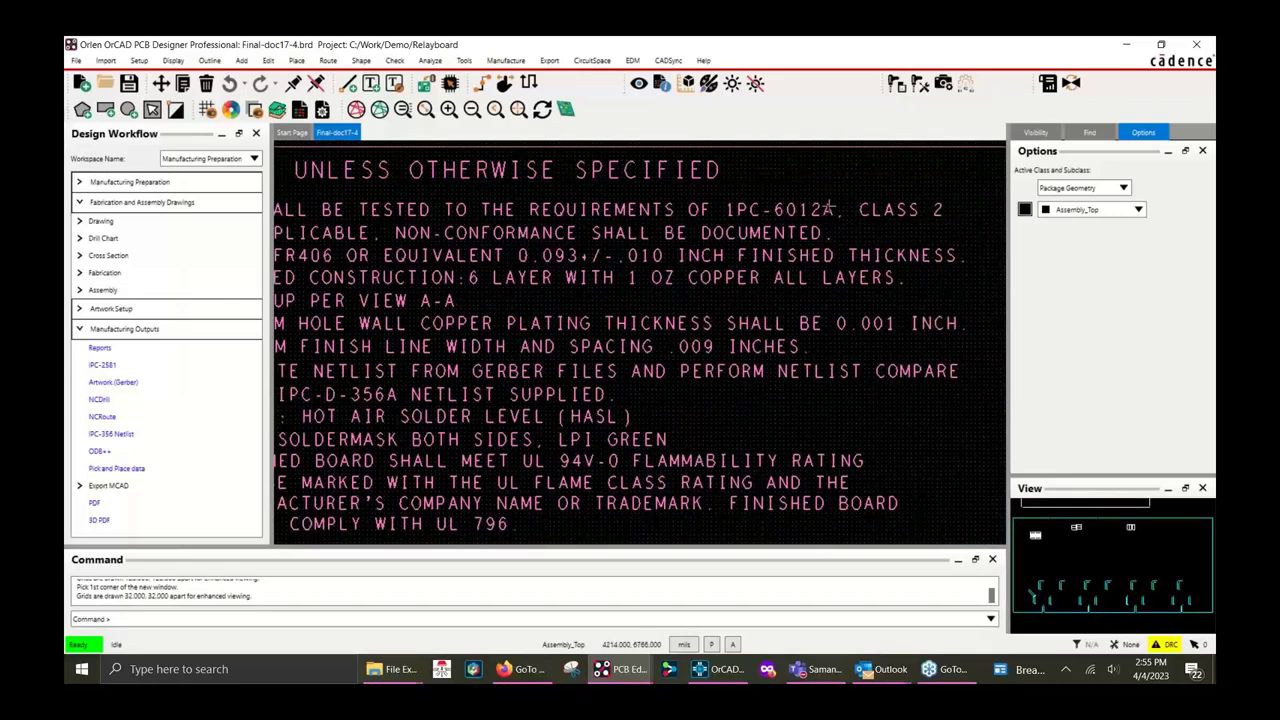